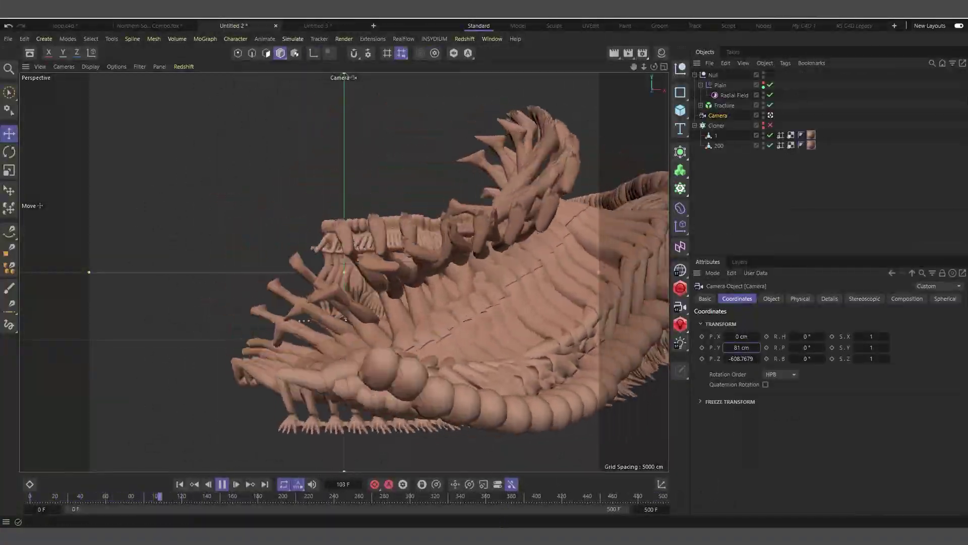
- Review the earlier unfolding animation tutorial video, its viewer comments and the Instagram dance sculpture reference in the browser
left_click(496, 491)
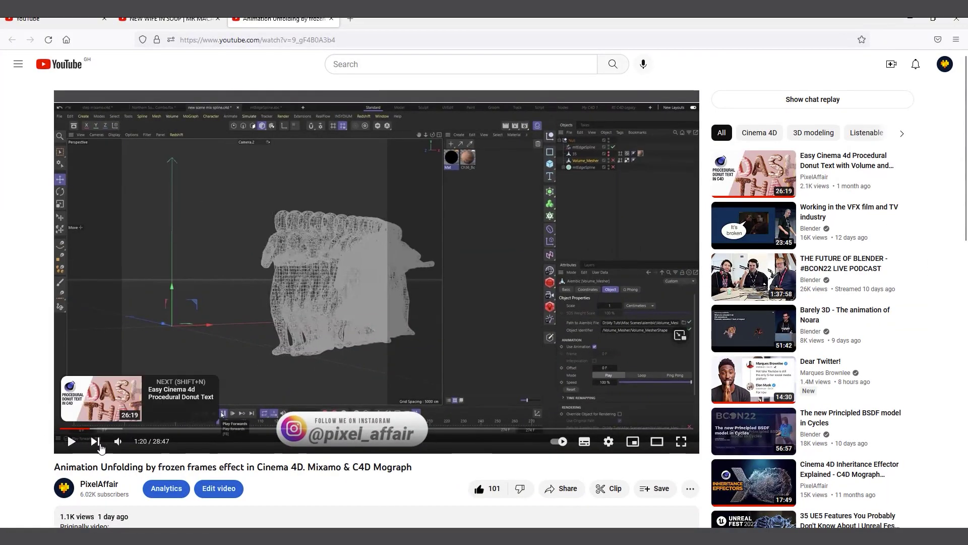
left_click(68, 430)
key("alt+Tab")
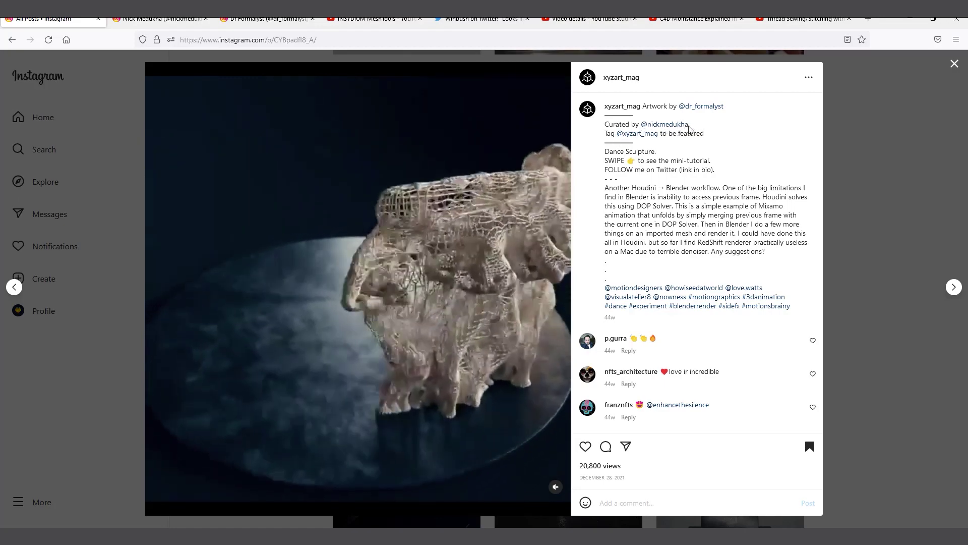
key("alt+Tab")
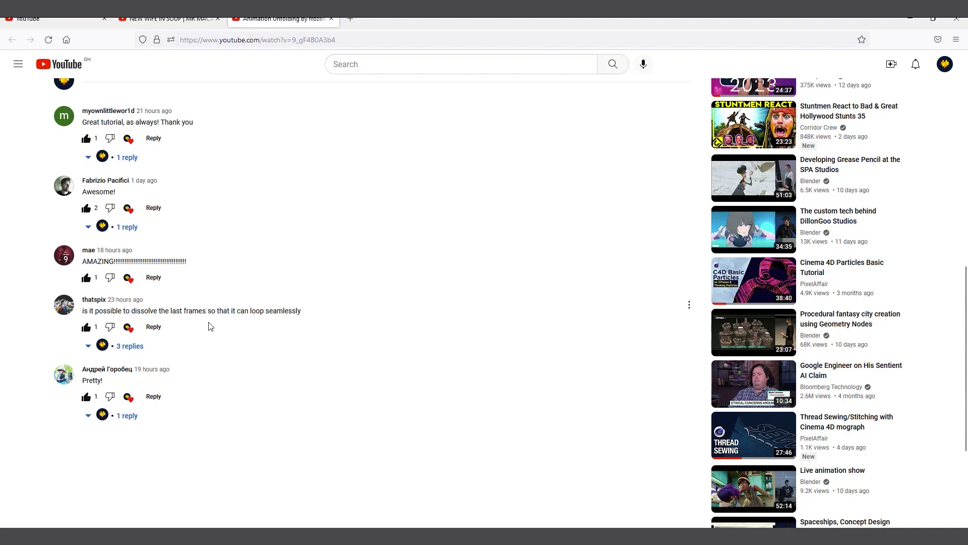
scroll(542, 354, "up", 10)
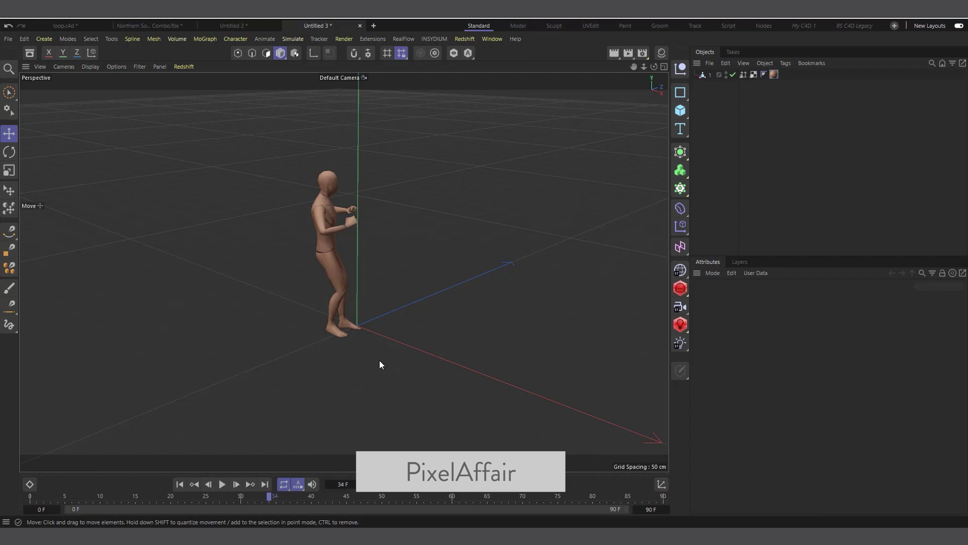
- Preview the figure's walking animation in the Cinema 4D scene and return to the first frame
left_click(225, 486)
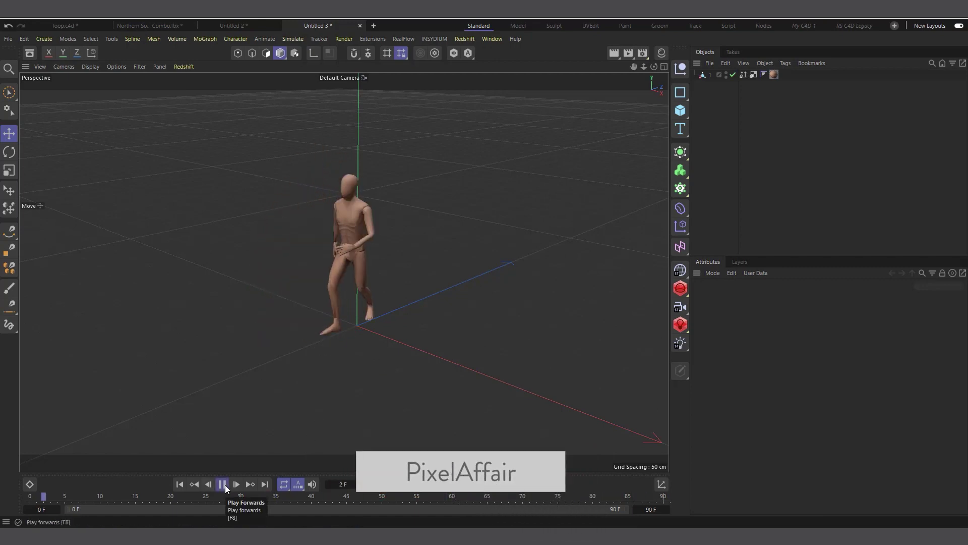
left_click(225, 485)
left_click(177, 485)
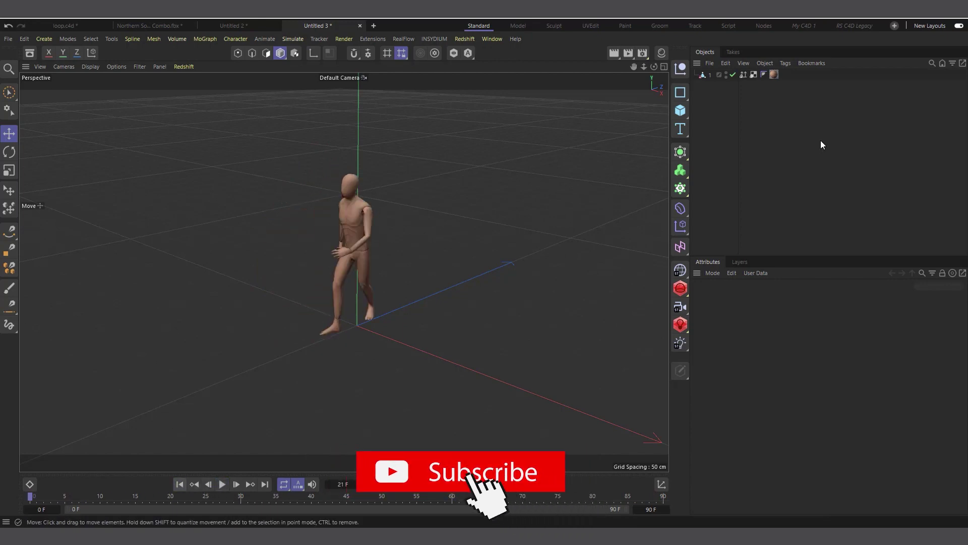
- Inspect the Alembic figure's mesh density with wireframe lines shown over the shading, and restore the plain shaded display
left_click(705, 76)
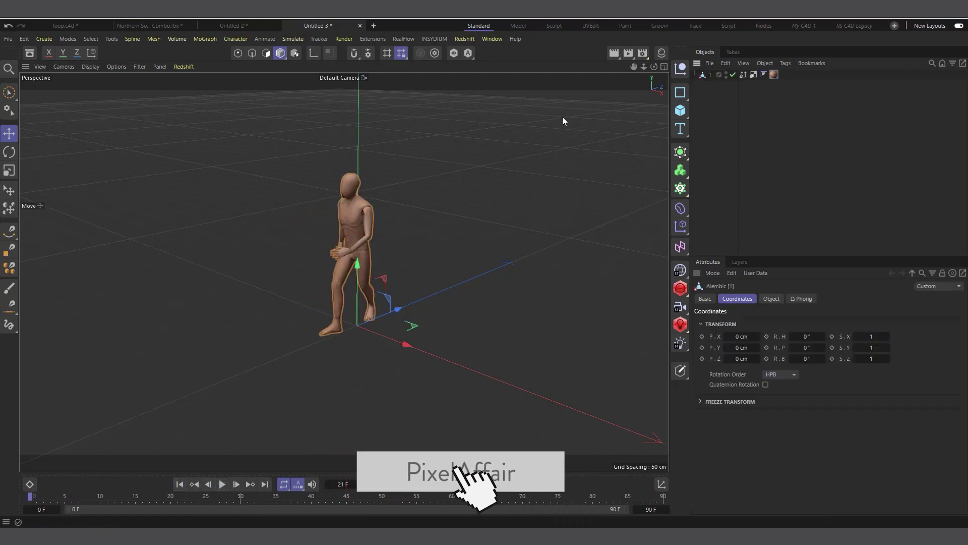
left_click(88, 67)
left_click(101, 106)
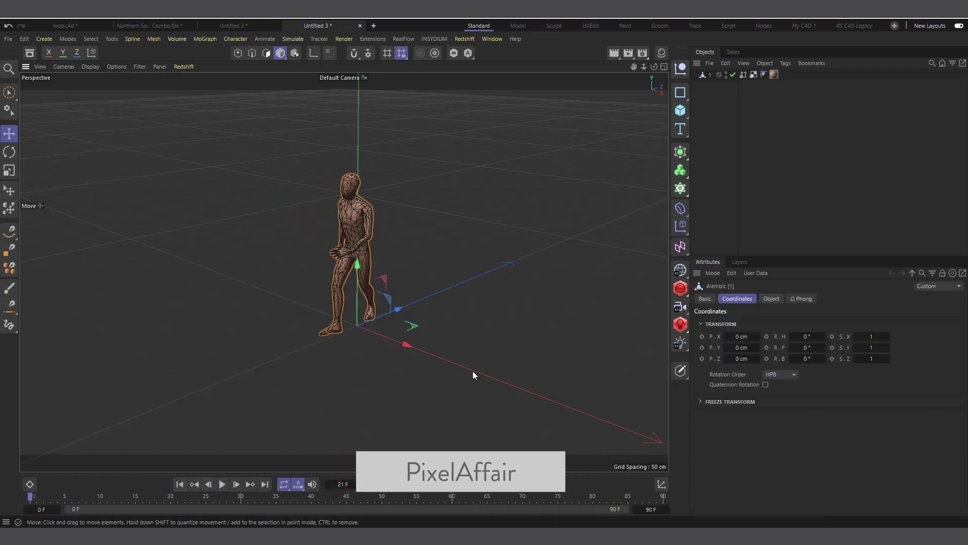
left_click(87, 66)
left_click(100, 95)
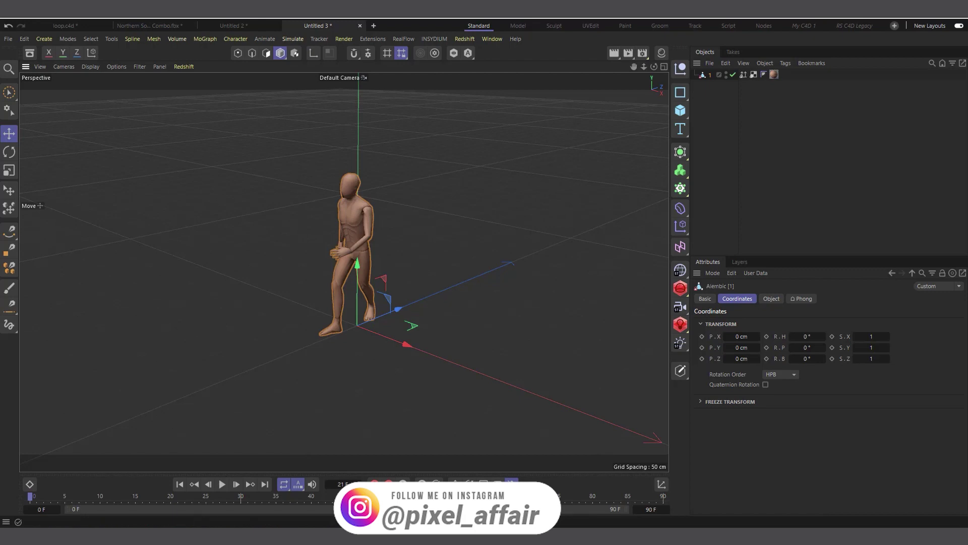
- Add a Cloner and make the Alembic figure its child
left_click(681, 188)
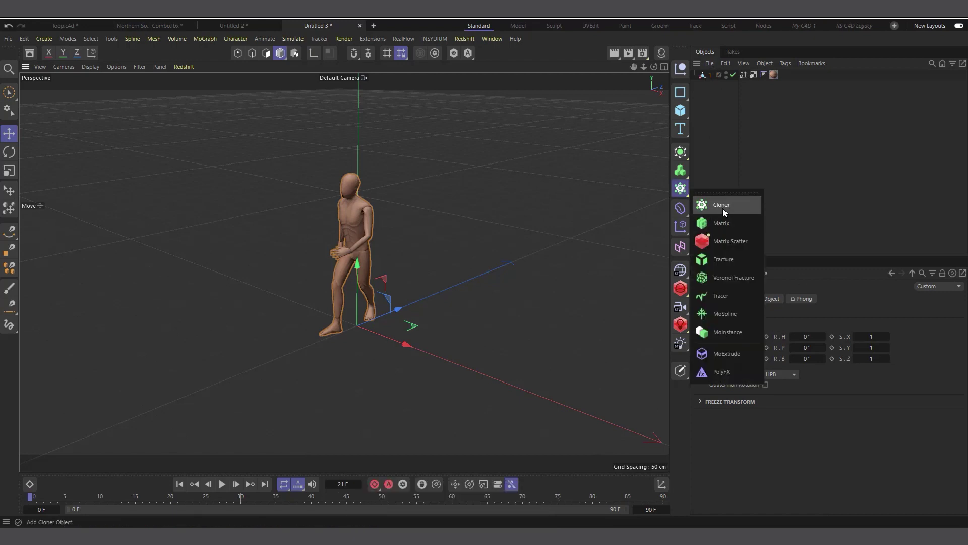
left_click(714, 204)
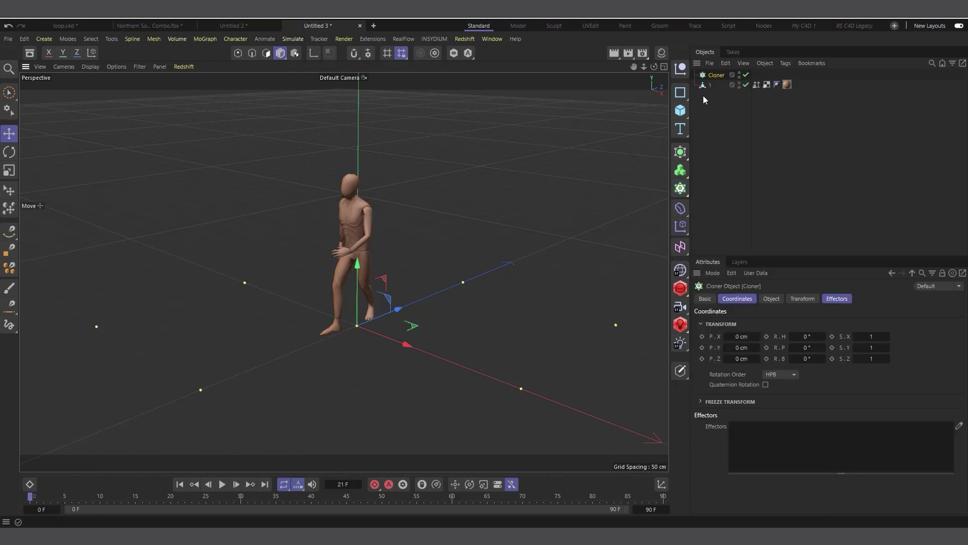
left_click_drag(706, 85, 719, 74)
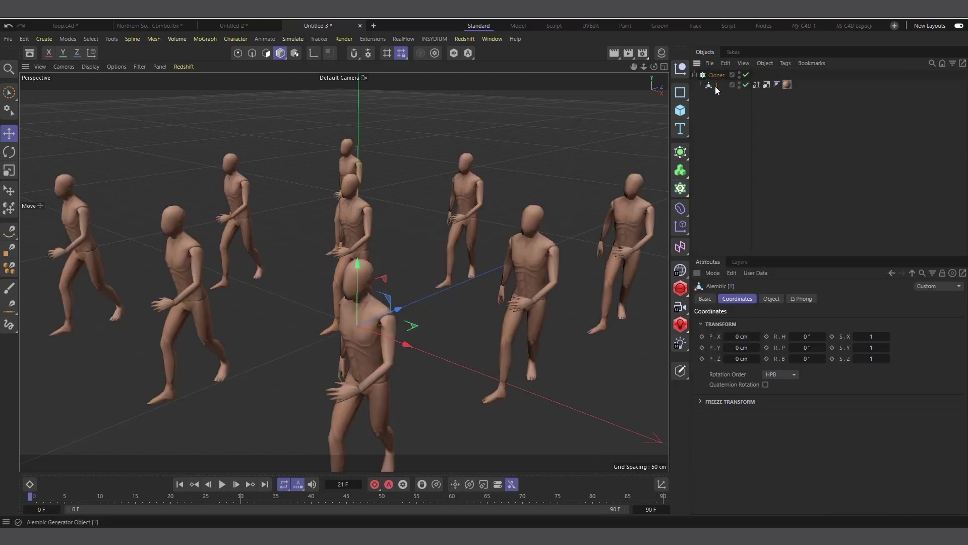
- Switch the Cloner to Radial mode and set its radius to -140 cm
left_click(717, 75)
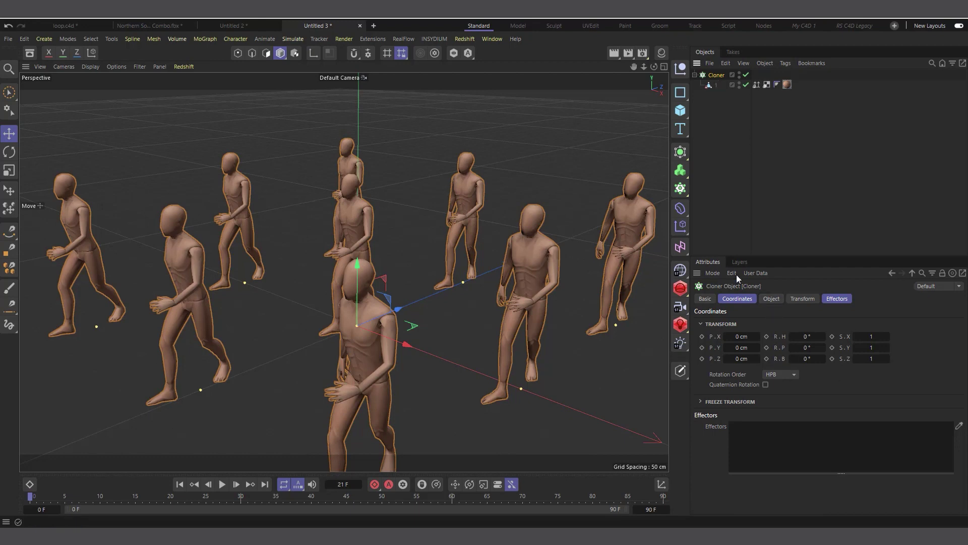
left_click(774, 299)
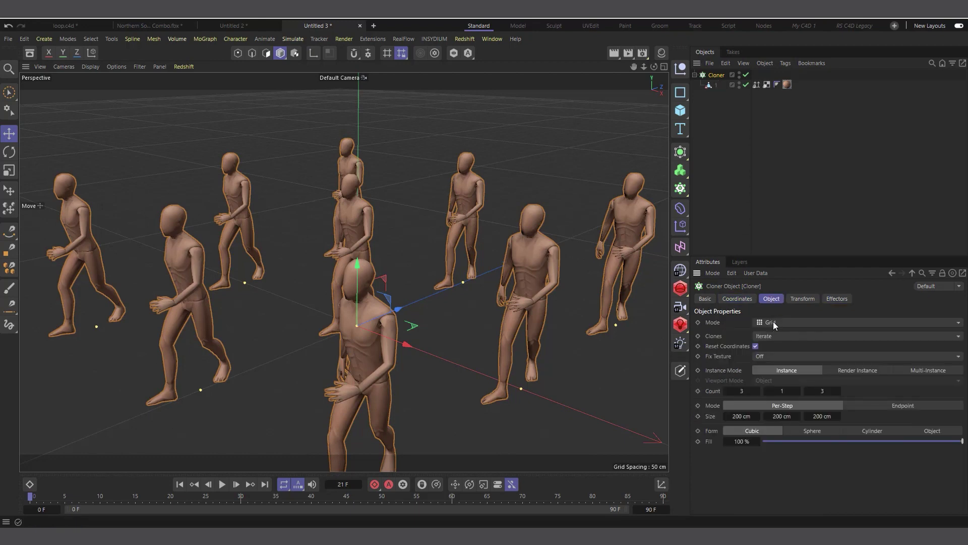
left_click(773, 321)
left_click(785, 356)
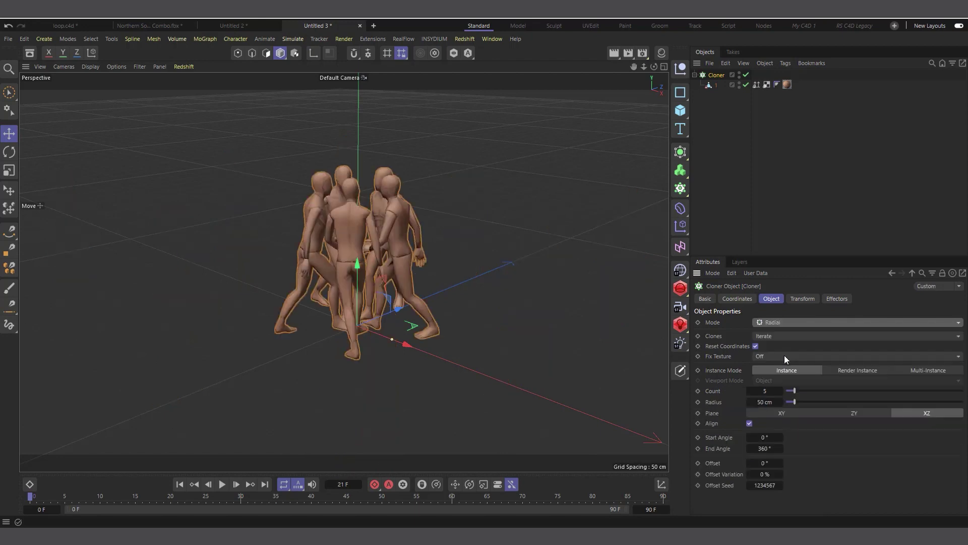
left_click_drag(776, 402, 696, 402)
left_click(767, 402)
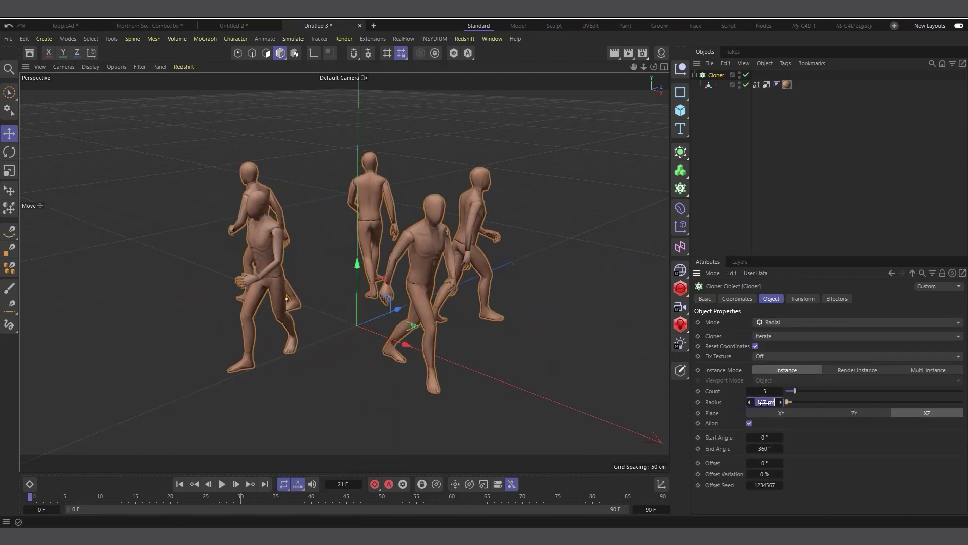
key("BackSpace")
type("-140")
key("Return")
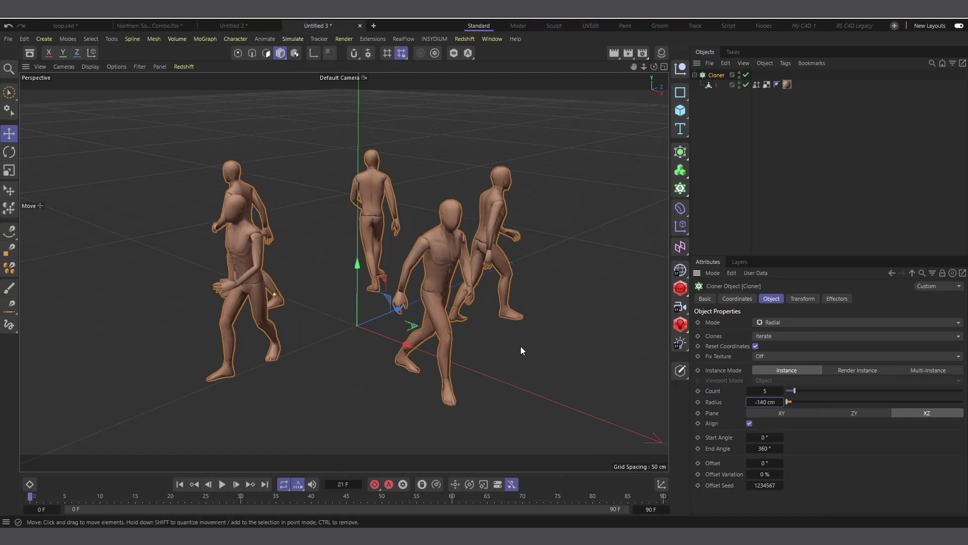
- Duplicate the Alembic figure inside the Cloner and rename the copy 200
scroll(444, 313, "up", 3)
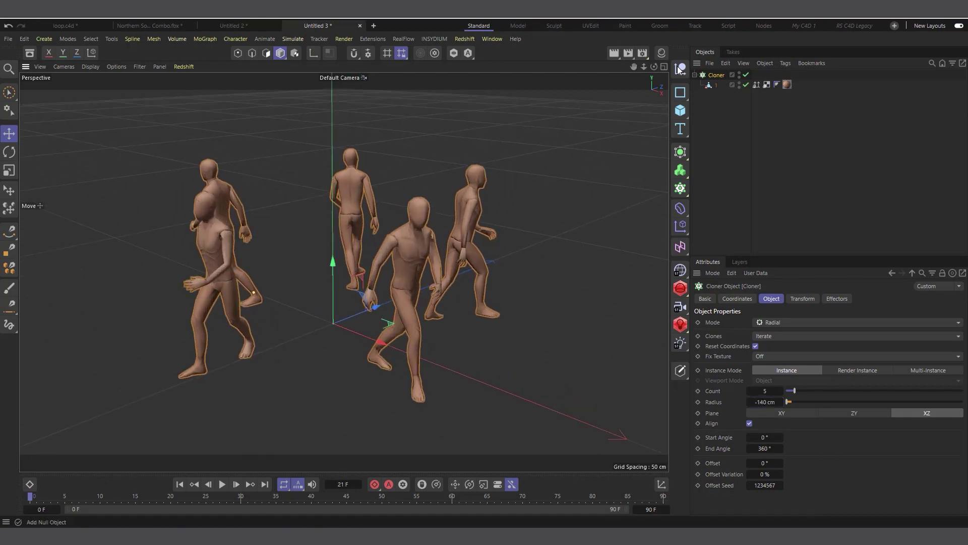
left_click_drag(654, 66, 728, 90)
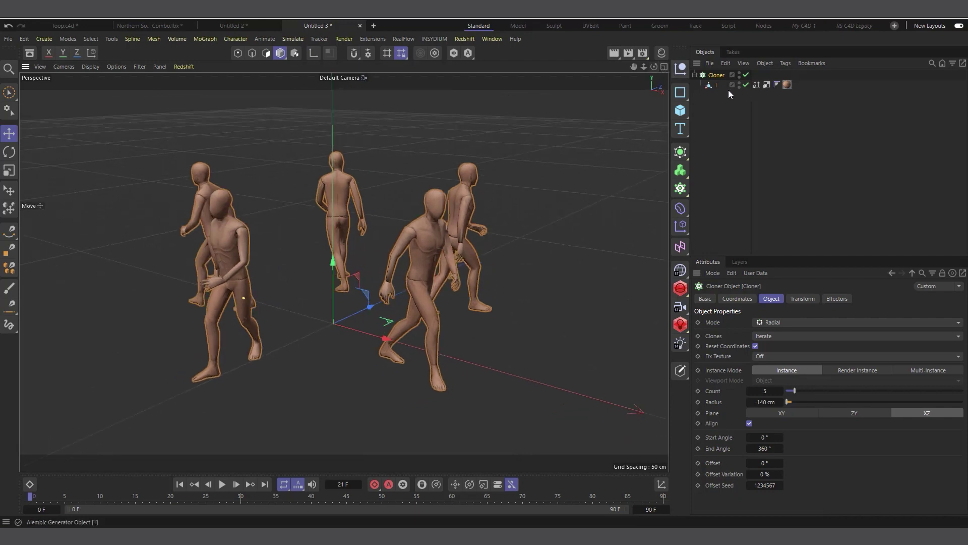
left_click(706, 86)
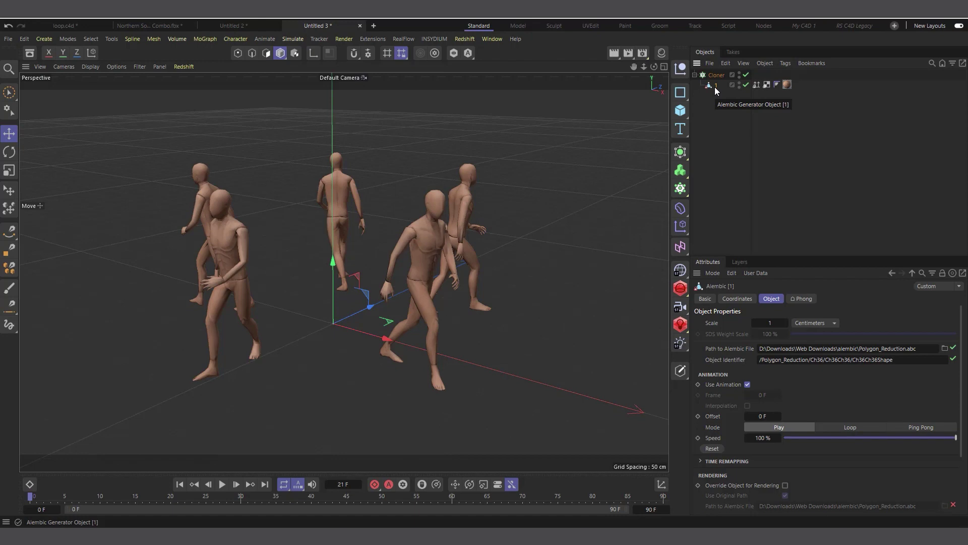
left_click_drag(715, 87, 721, 90, "ctrl")
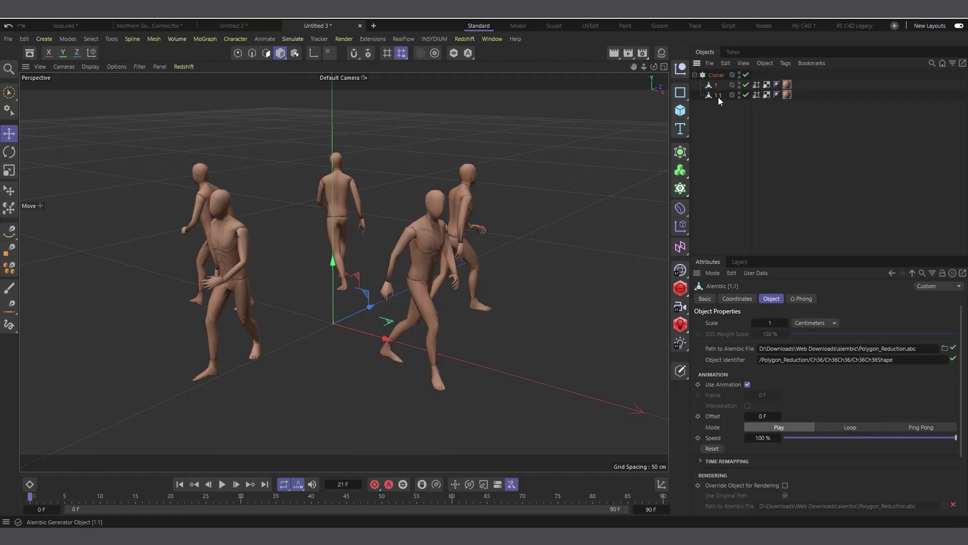
double_click(718, 96)
type("200")
left_click(716, 132)
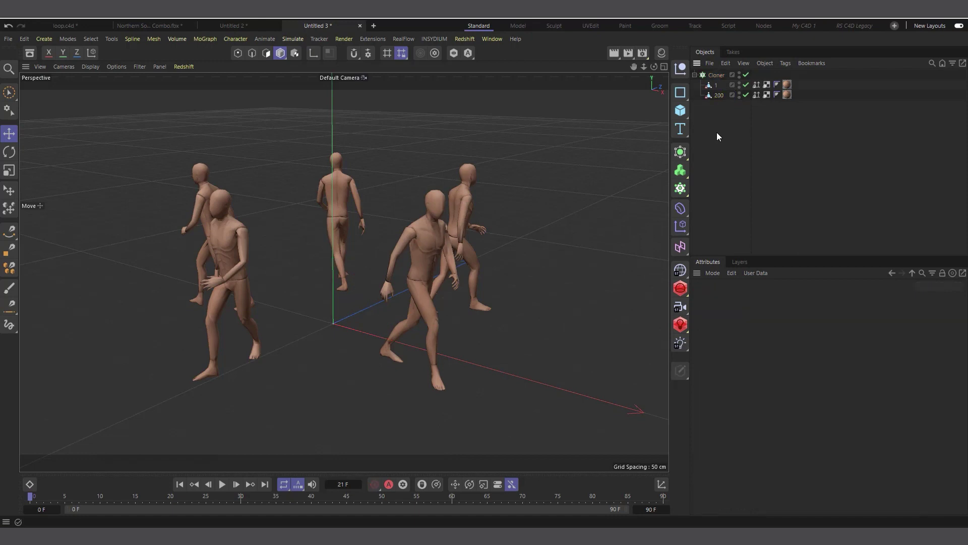
- With Alembic object 200 selected, scrub the animation to frame 45 and return to frame 0
left_click(722, 97)
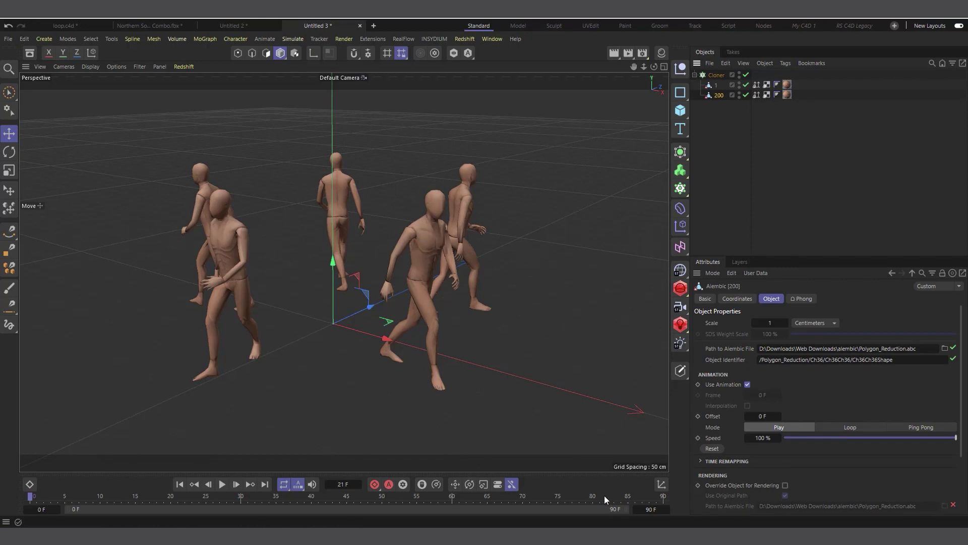
left_click_drag(604, 496, 347, 506)
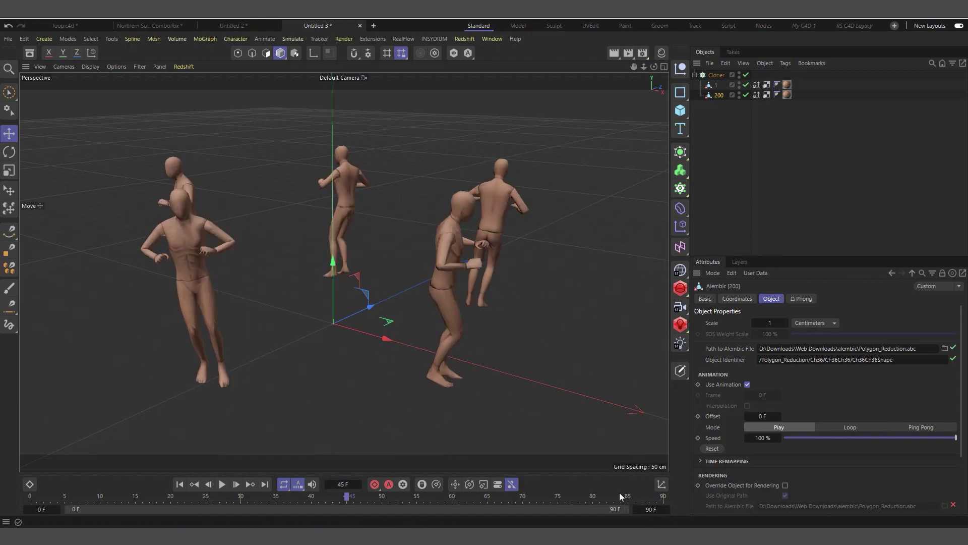
key("shift+f")
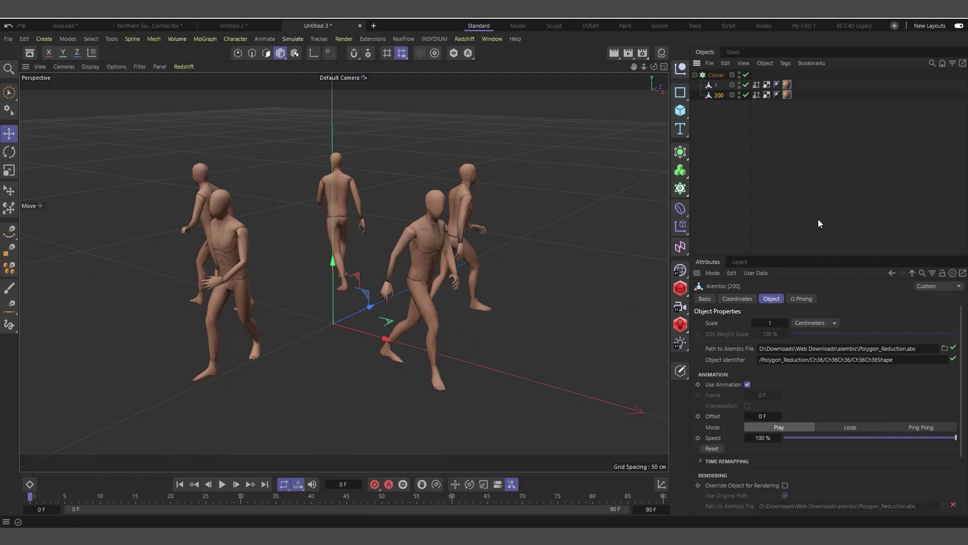
- Set the Cloner's count to 200 and its Clones option to Blend
left_click(718, 76)
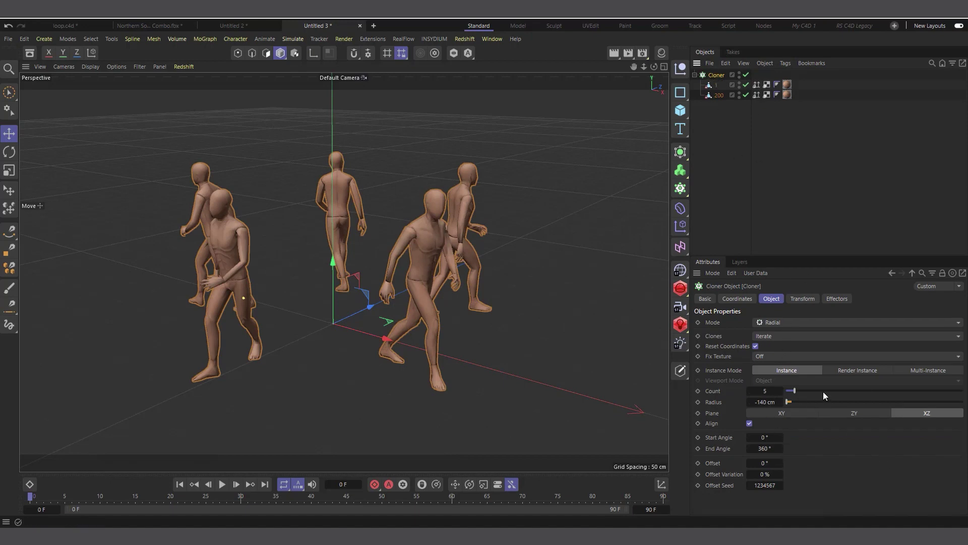
left_click_drag(823, 391, 962, 391)
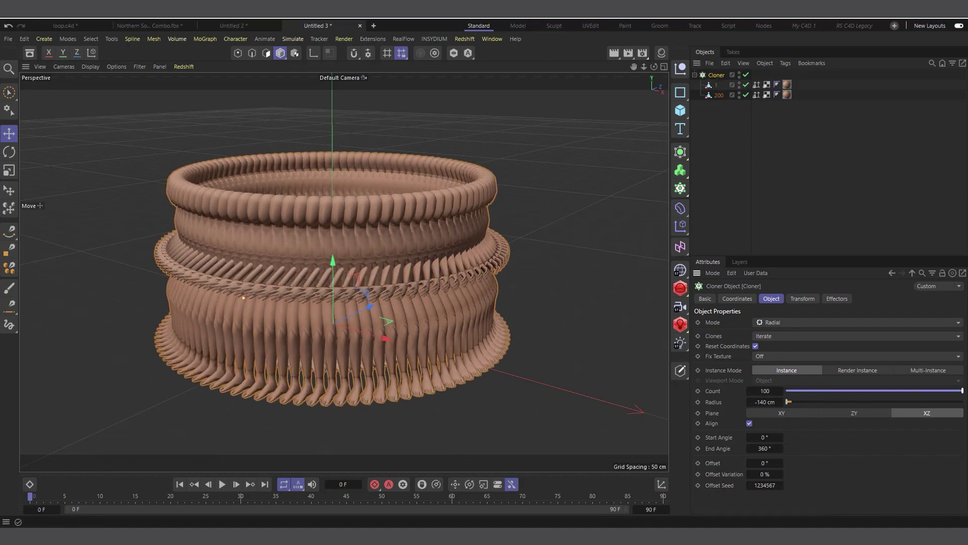
left_click(765, 391)
type("200")
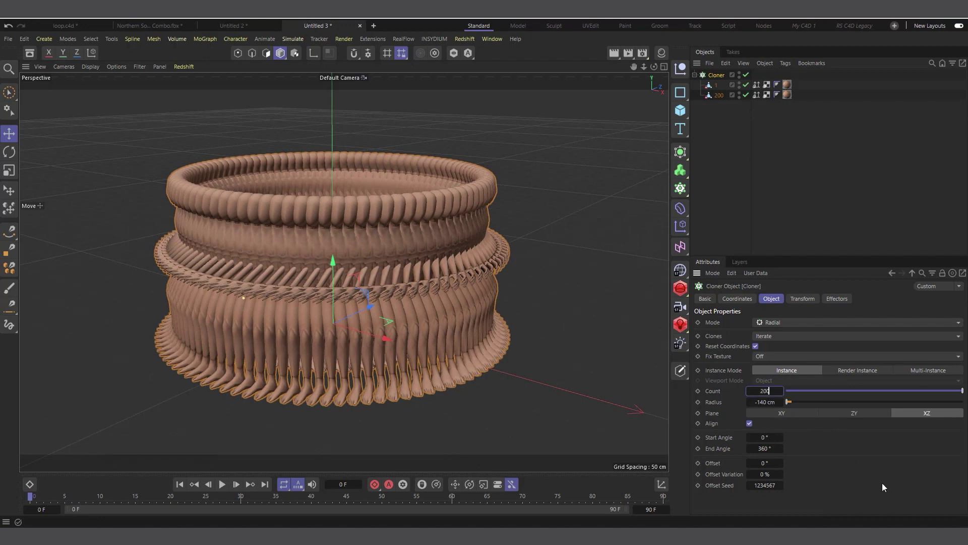
key("Return")
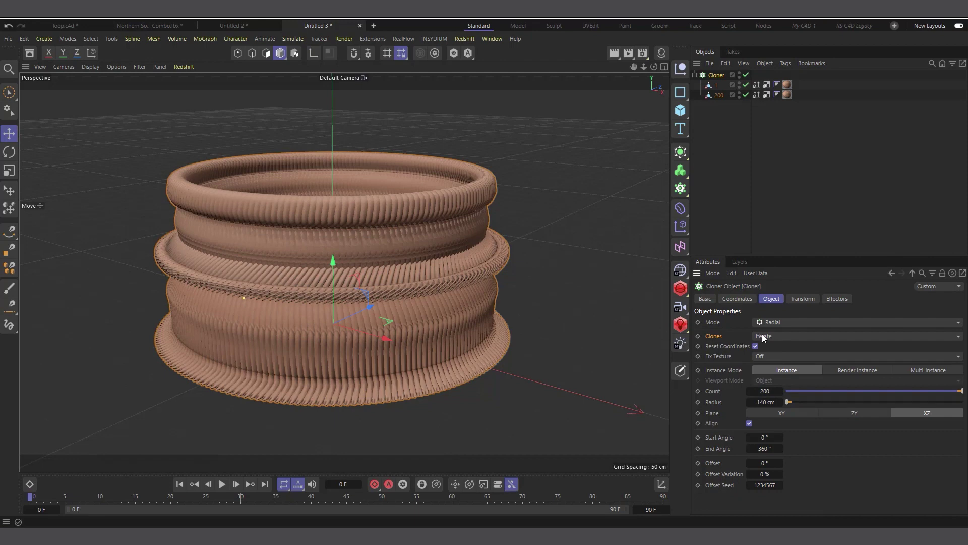
left_click(767, 337)
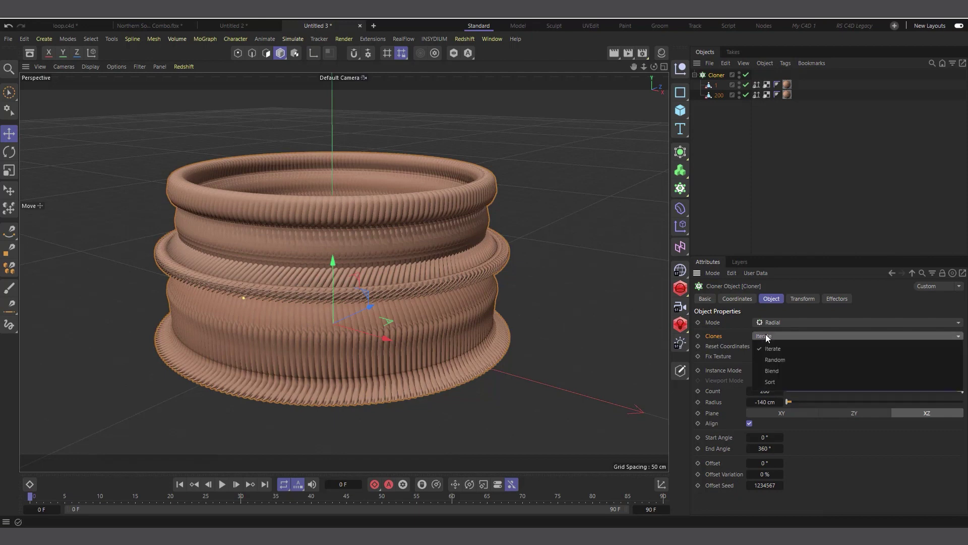
left_click(783, 373)
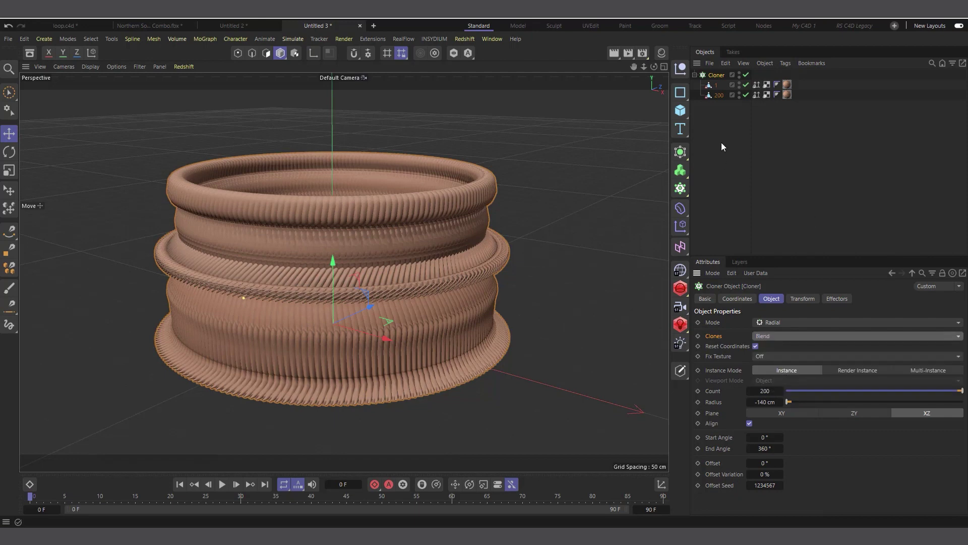
- Set the animation offset of Alembic object 200 to -265 F
left_click(716, 97)
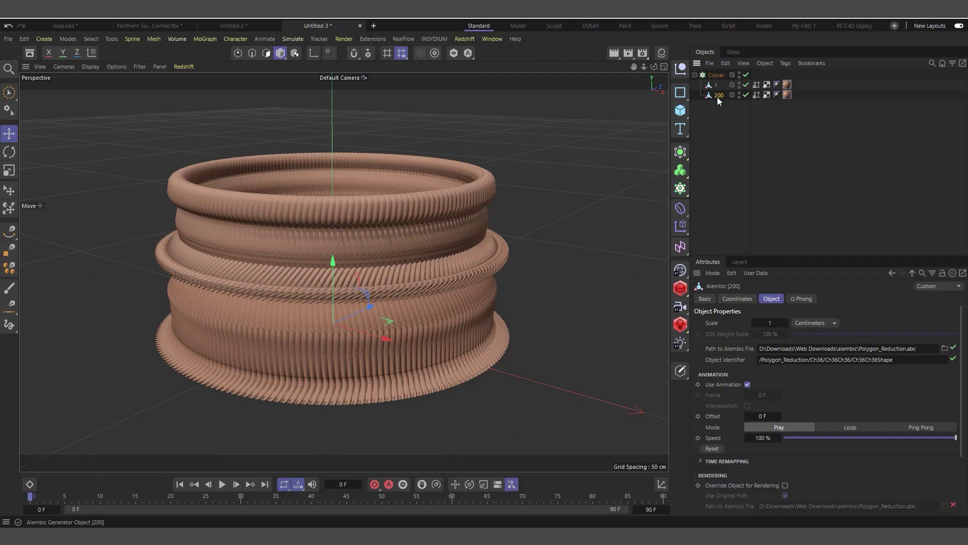
scroll(820, 482, "down", 3)
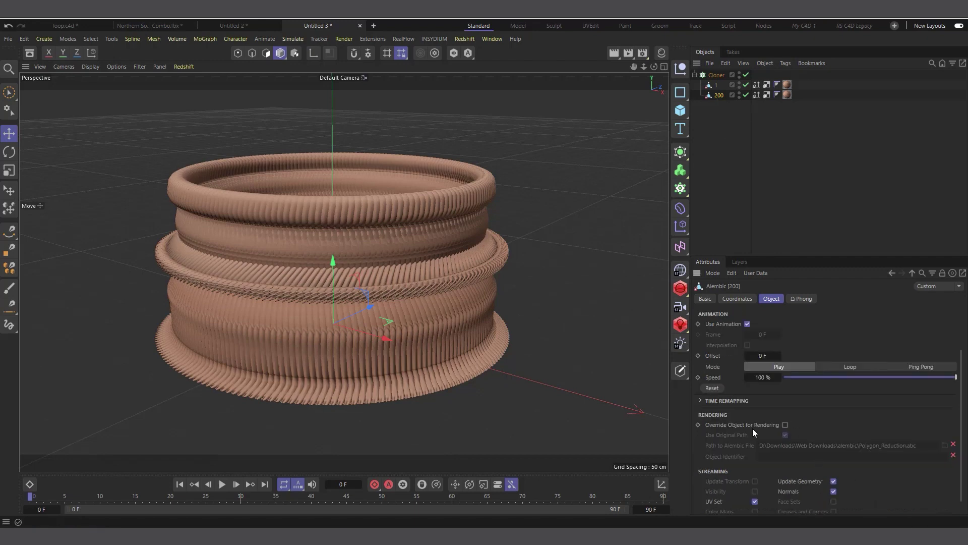
scroll(814, 418, "up", 3)
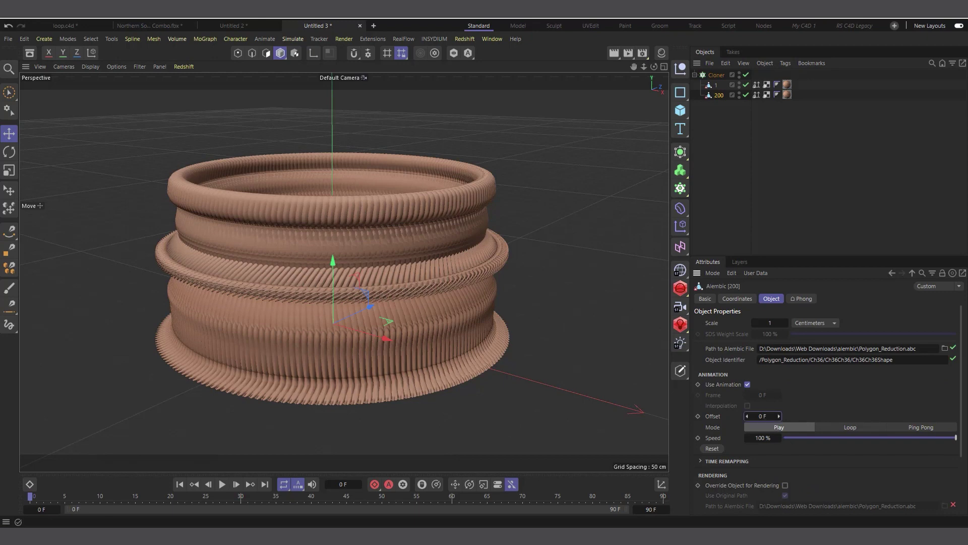
left_click_drag(763, 416, 767, 423)
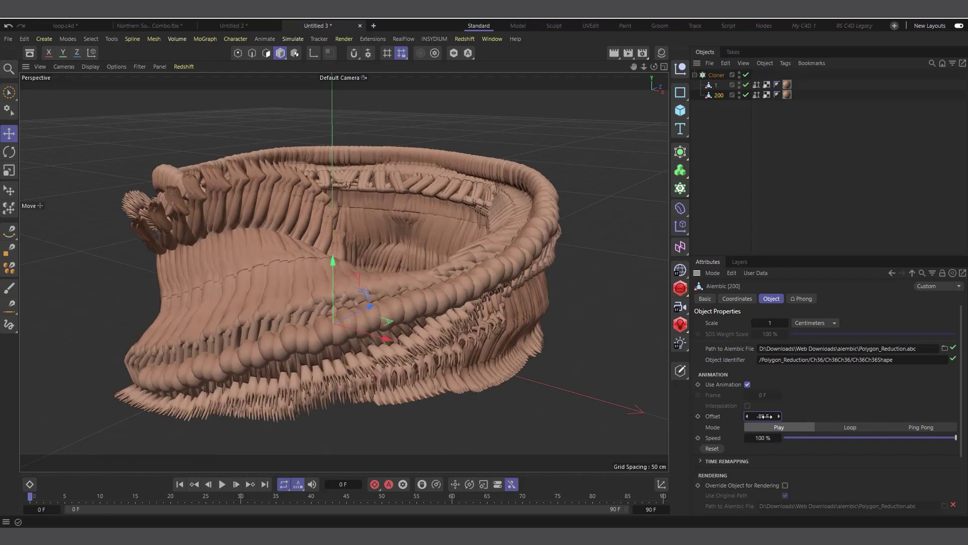
left_click(766, 416)
type("265")
key("Return")
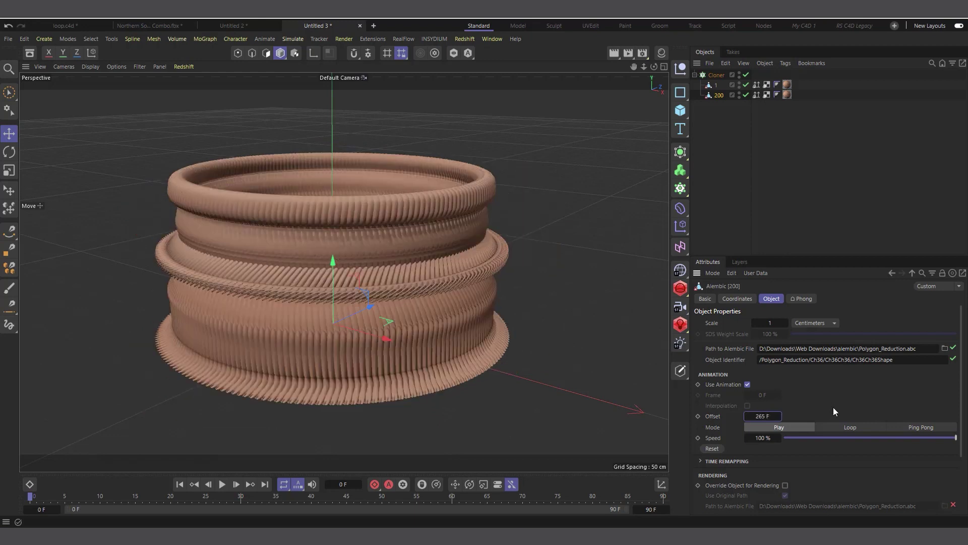
left_click(763, 416)
type("-265")
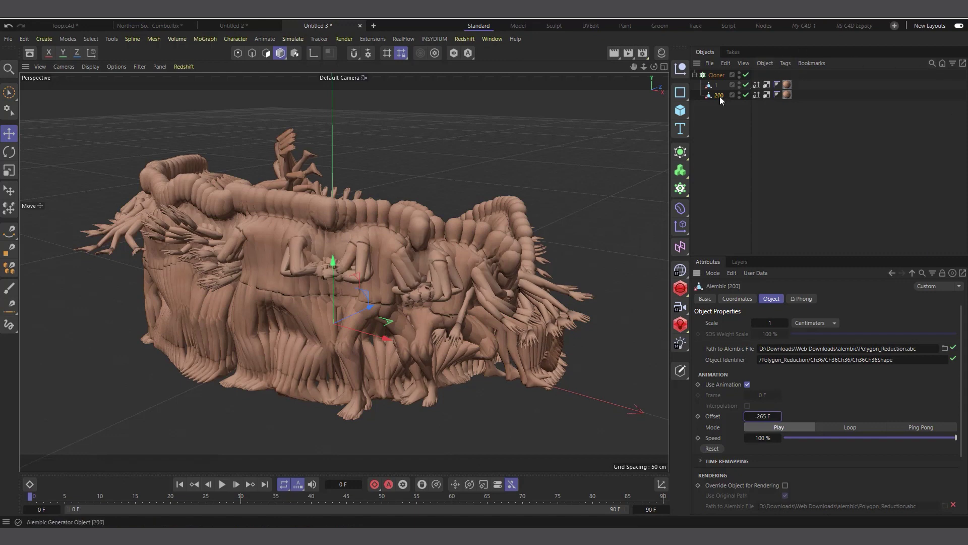
- Bake the Cloner into separate objects with Current State to Object
left_click(695, 75)
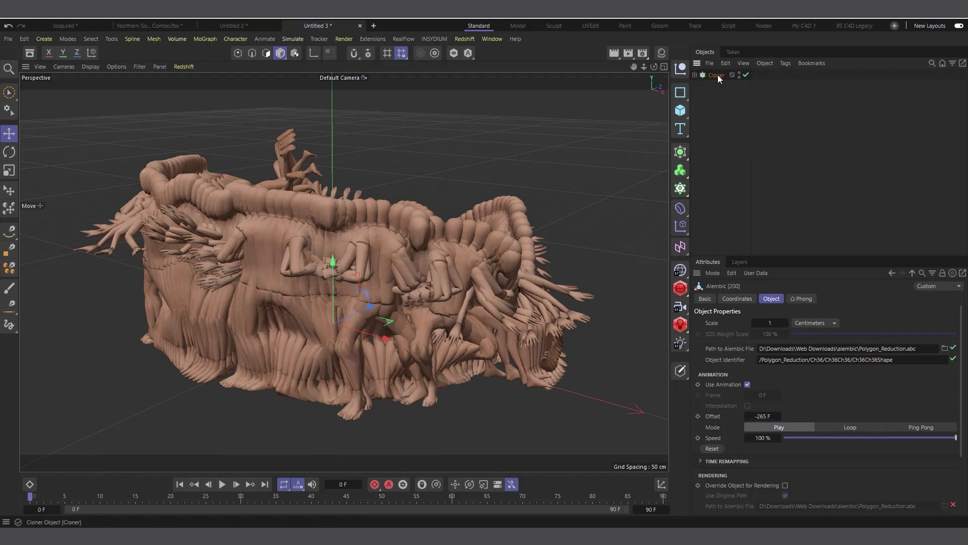
left_click(718, 75)
left_click(767, 63)
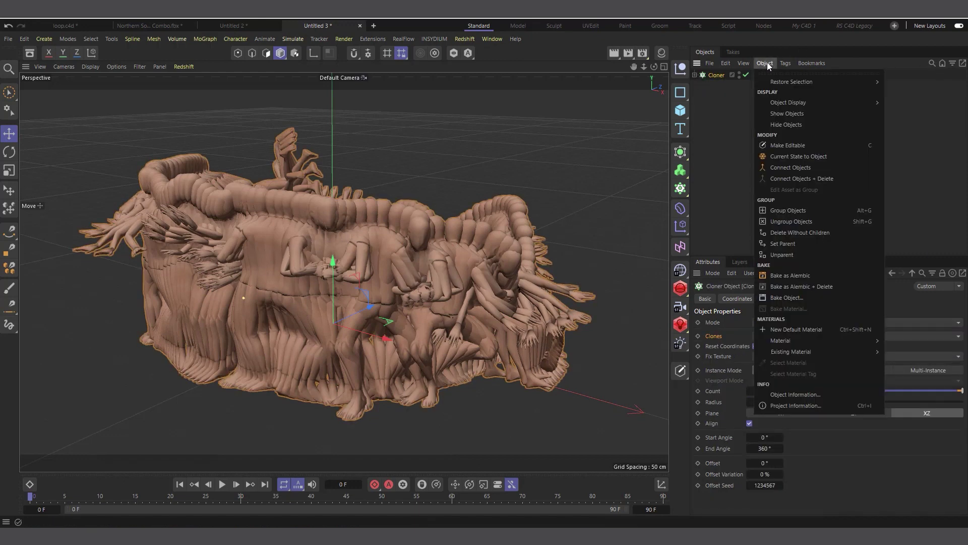
left_click(825, 156)
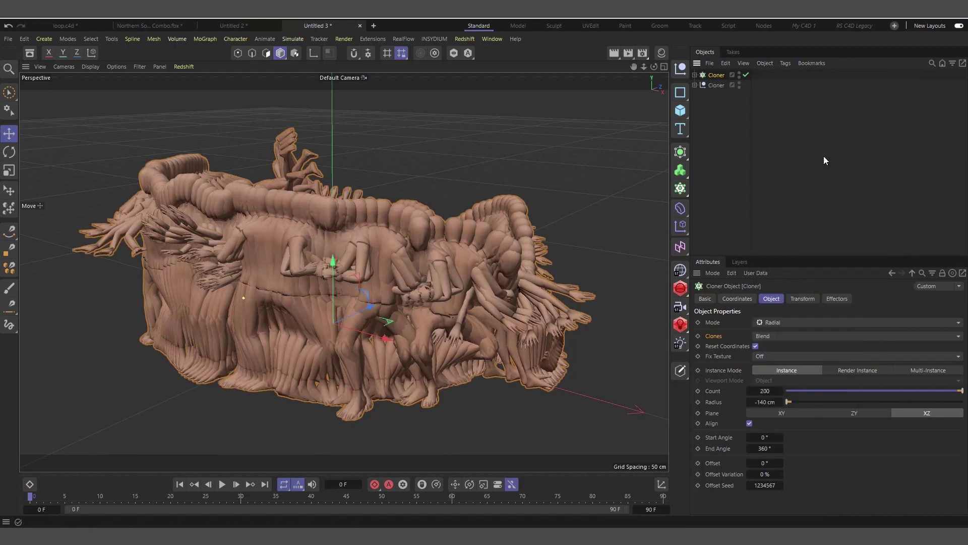
- Disable the original Cloner generator and hide it in the editor and renderer
left_click(695, 85)
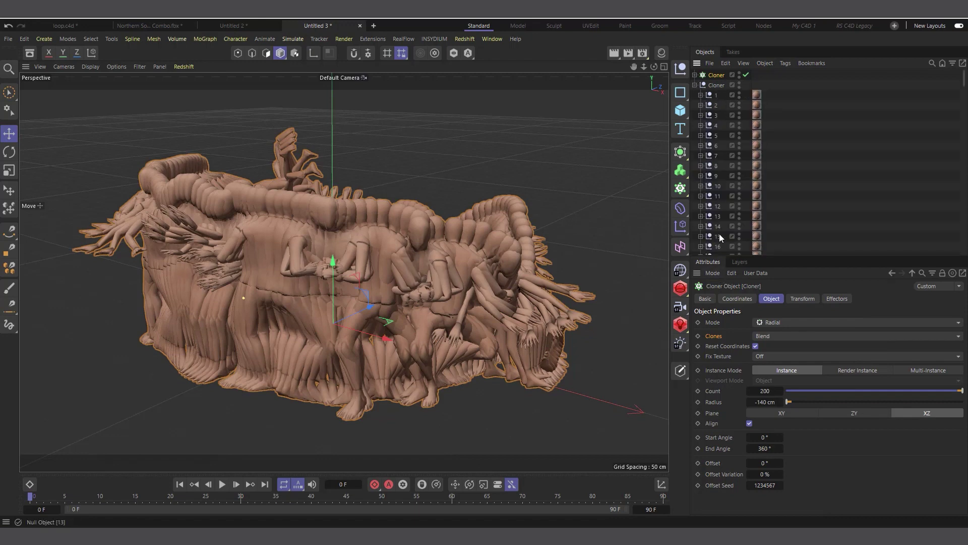
left_click(696, 84)
left_click(696, 74)
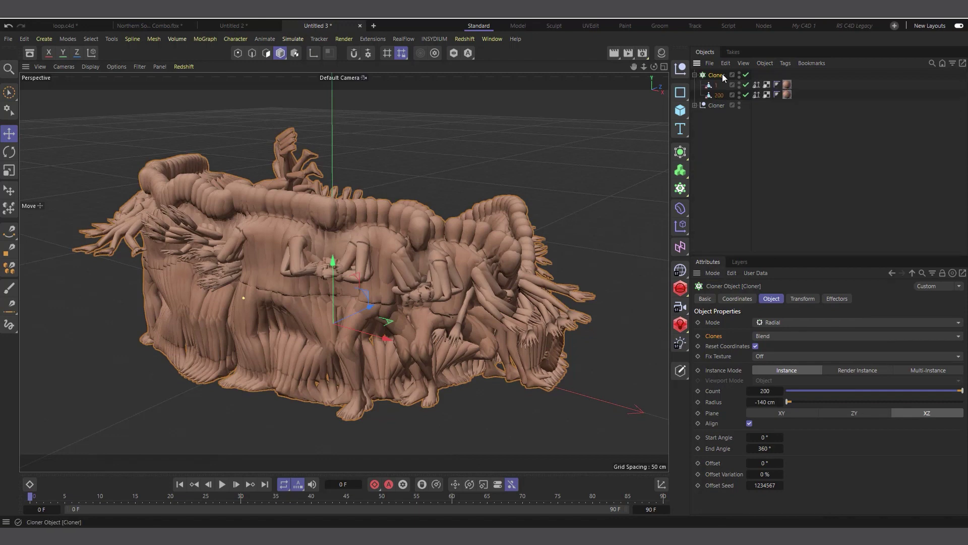
left_click(695, 75)
left_click(746, 75)
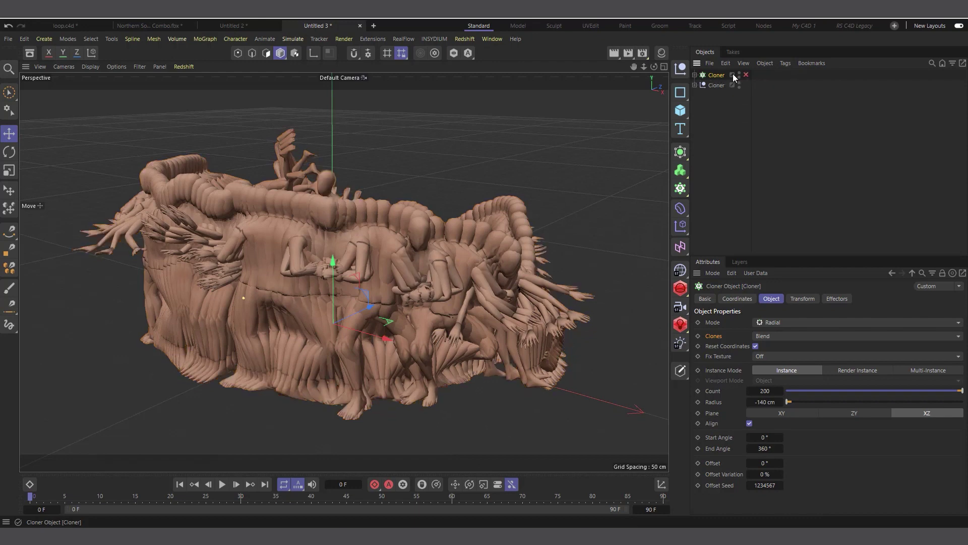
left_click(739, 77)
- Examine the baked Cloner null's nested polygon objects and one of its figures in the viewport
left_click(695, 85)
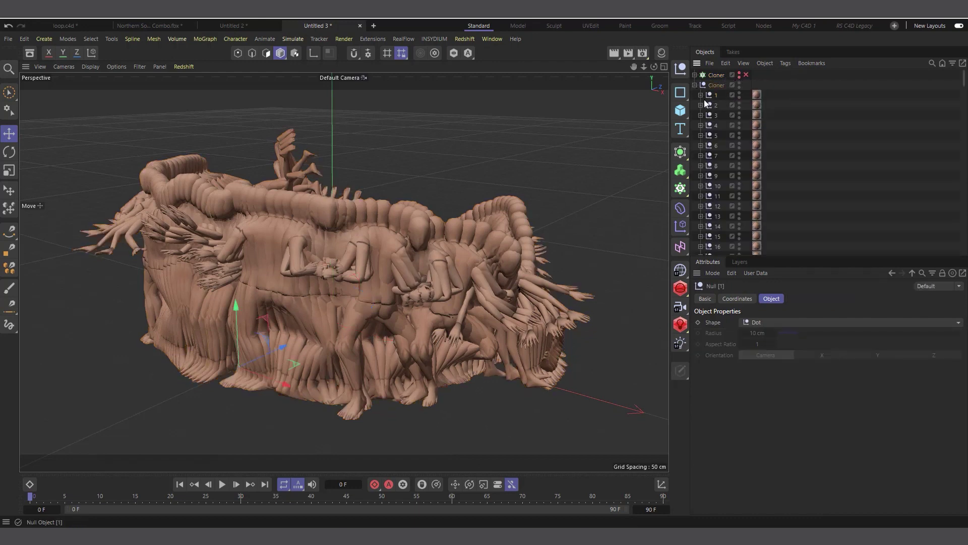
left_click(701, 95)
left_click(719, 104)
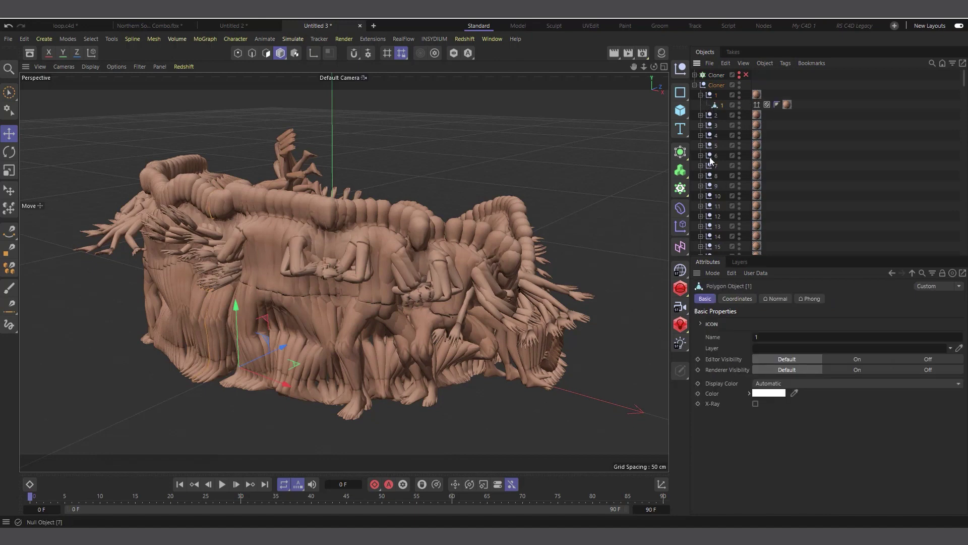
left_click(397, 276)
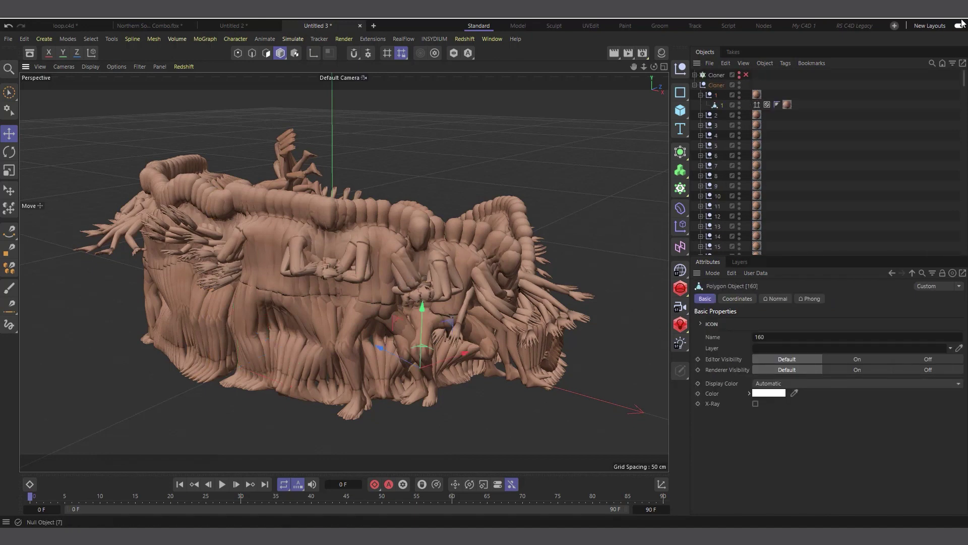
left_click(695, 84)
- Add a Fracture object and nest the baked Cloner null inside it
left_click(716, 85)
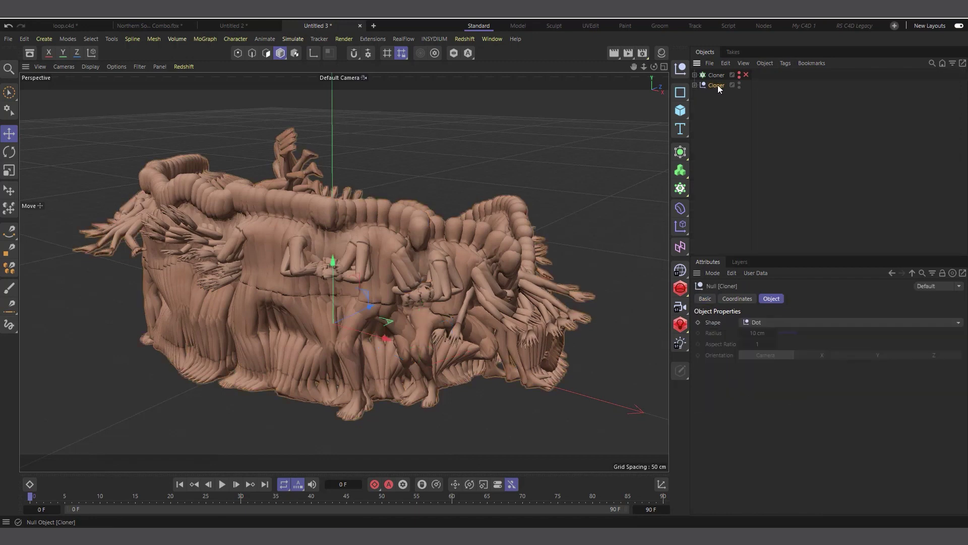
left_click(679, 189)
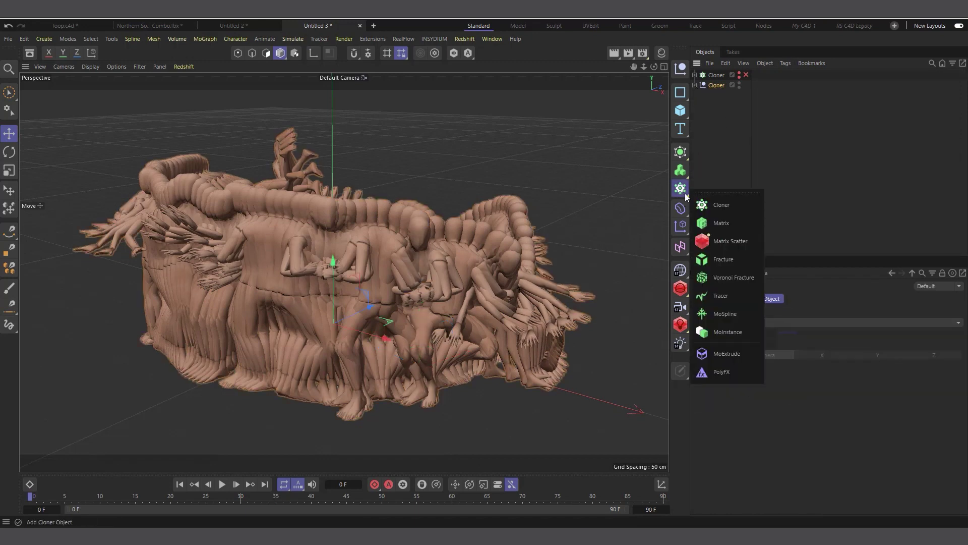
left_click(737, 265)
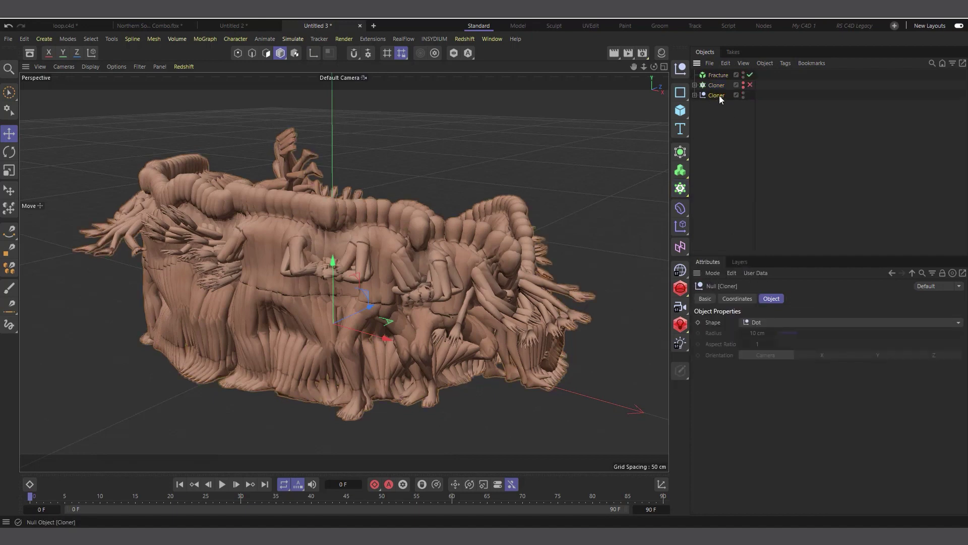
left_click_drag(722, 75, 718, 125)
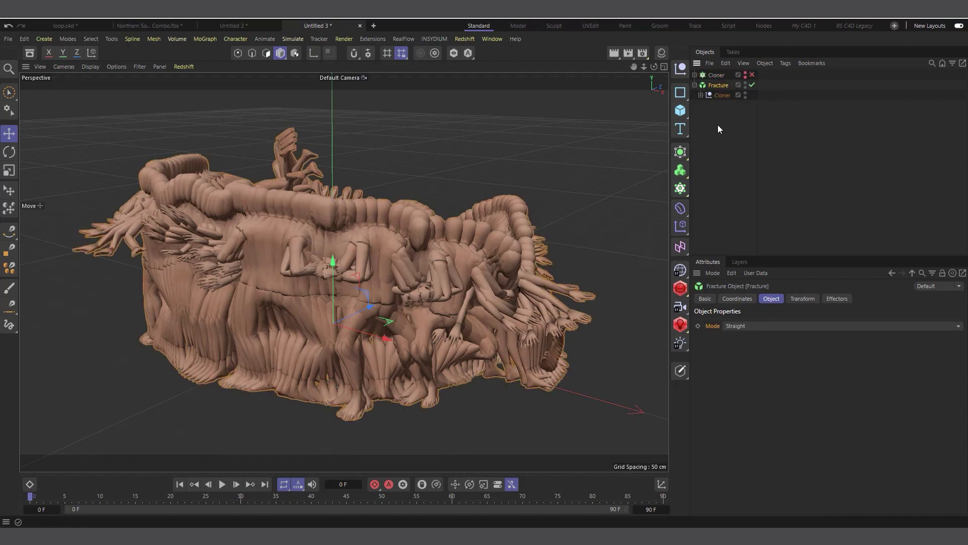
- Delete the baked Cloner null without its children so the numbered nulls sit directly under Fracture
left_click(718, 95)
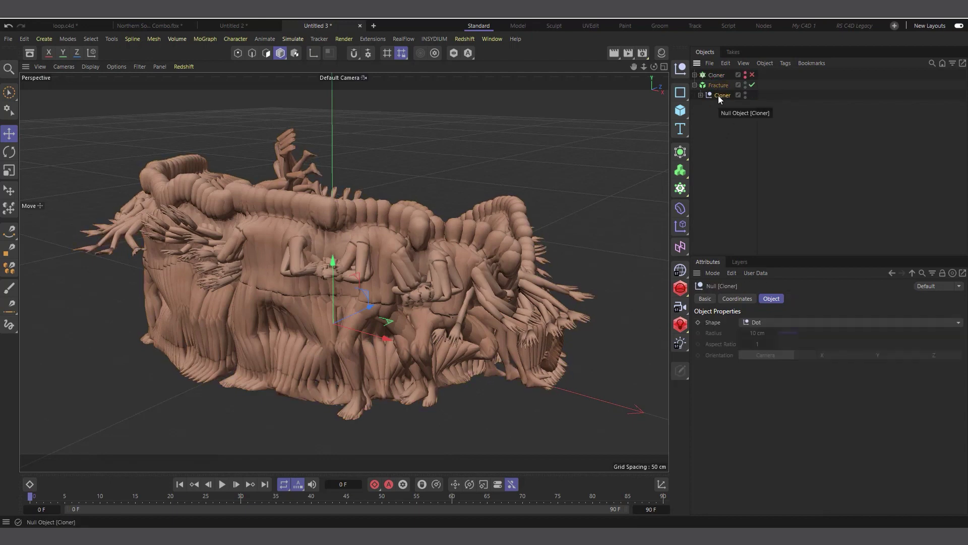
left_click(765, 64)
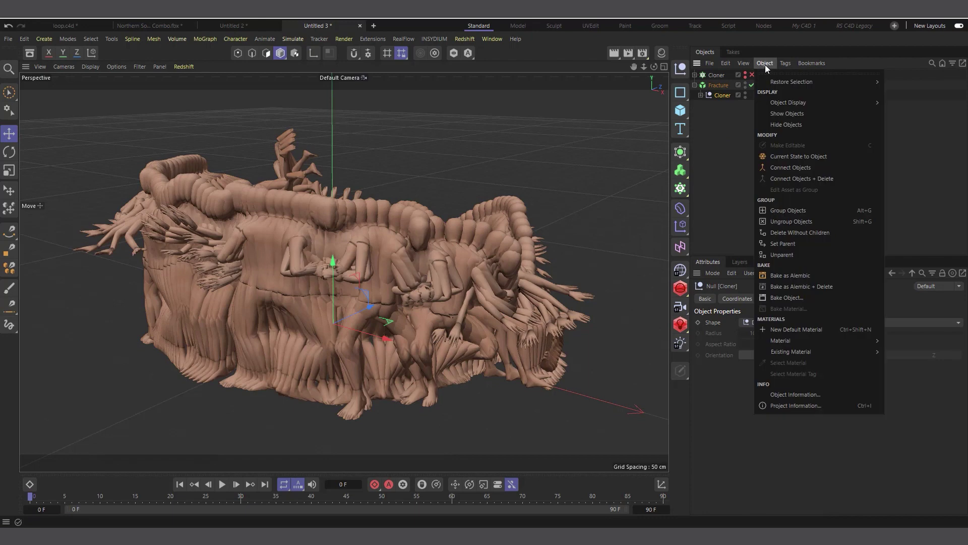
left_click(826, 234)
left_click(716, 95)
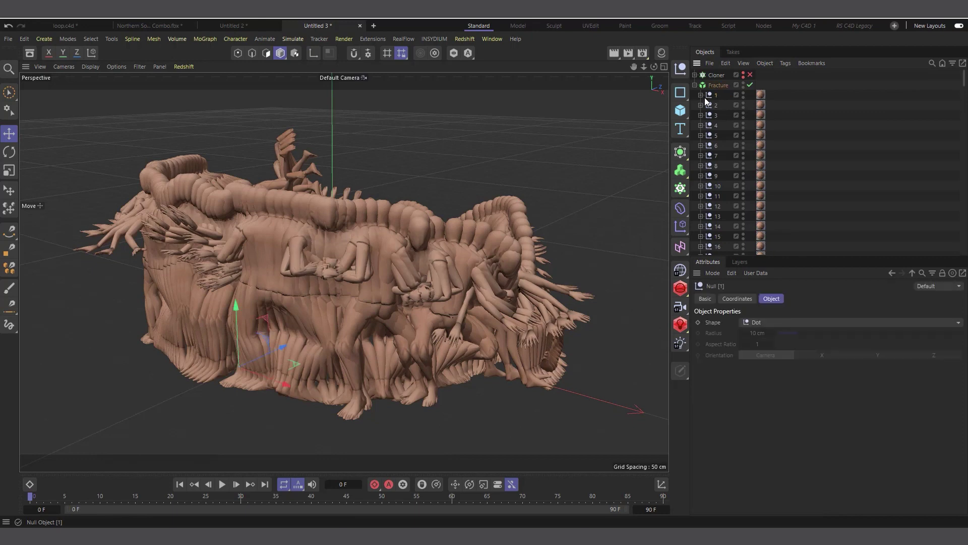
left_click(700, 95)
left_click(695, 86)
left_click(695, 85)
- Add a Plain effector to the Fracture object and place it below Fracture in the hierarchy
left_click(717, 85)
left_click(695, 86)
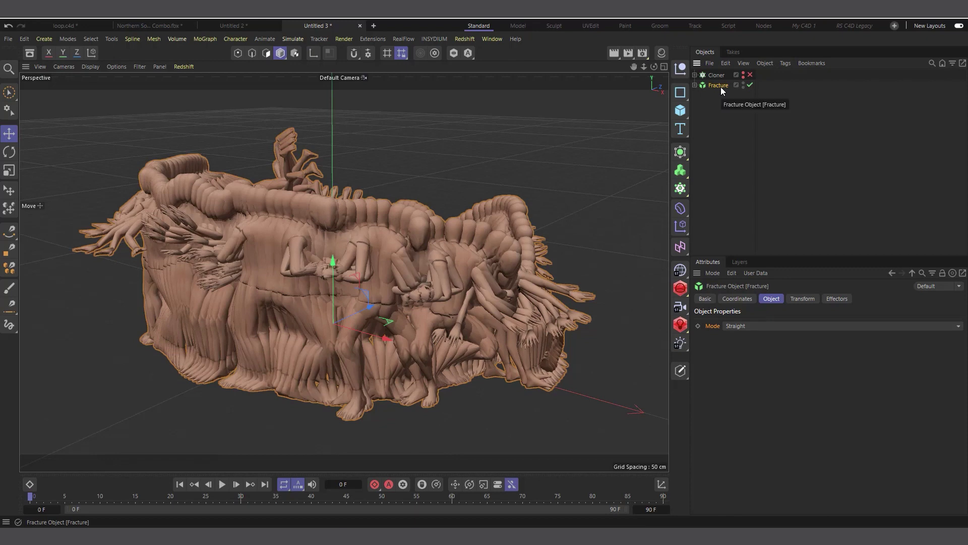
left_click(680, 226)
left_click(713, 242)
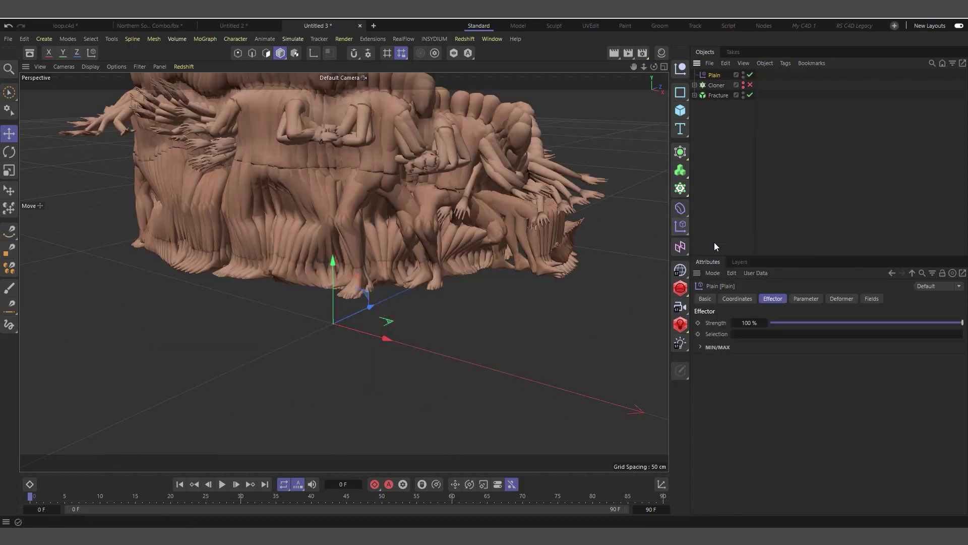
left_click_drag(713, 75, 725, 171)
- Turn off the Plain effector's Position parameter
left_click(807, 300)
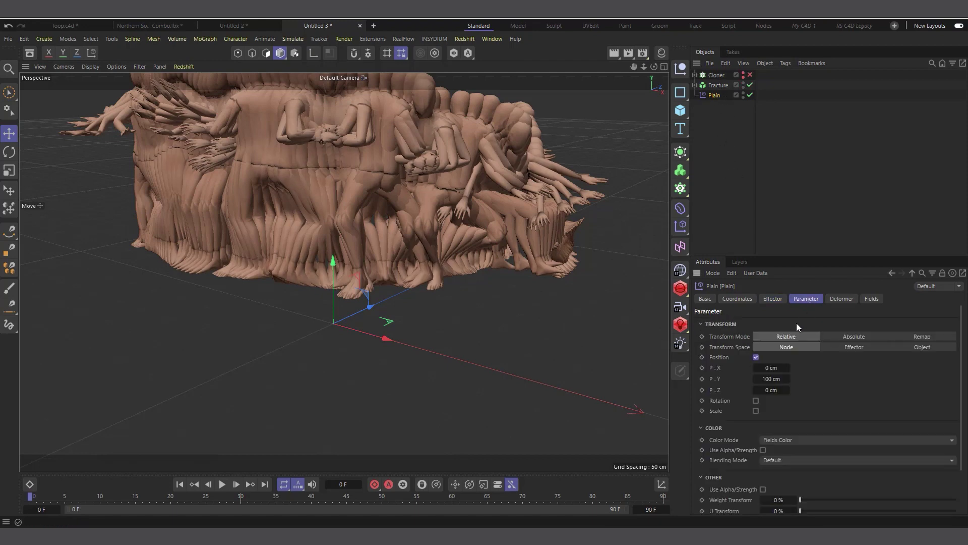
left_click(756, 357)
scroll(809, 368, "down", 1)
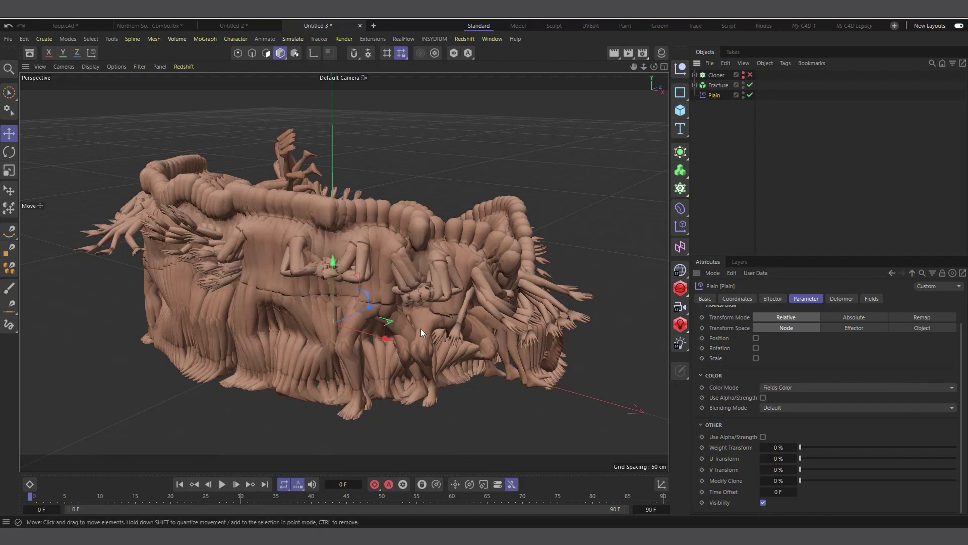
- Add a Radial Field to the Plain effector and enlarge the attributes area to show its angle settings
left_click(873, 300)
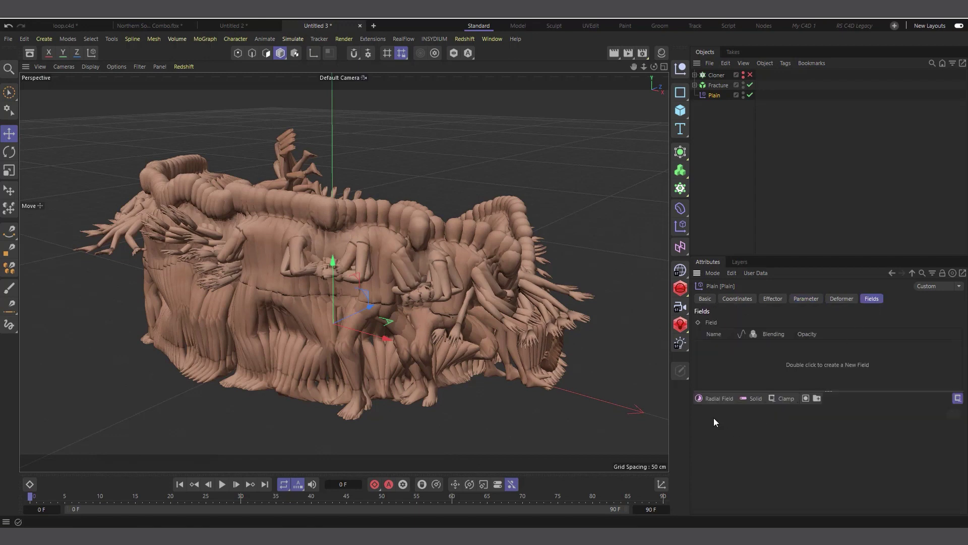
left_click(718, 399)
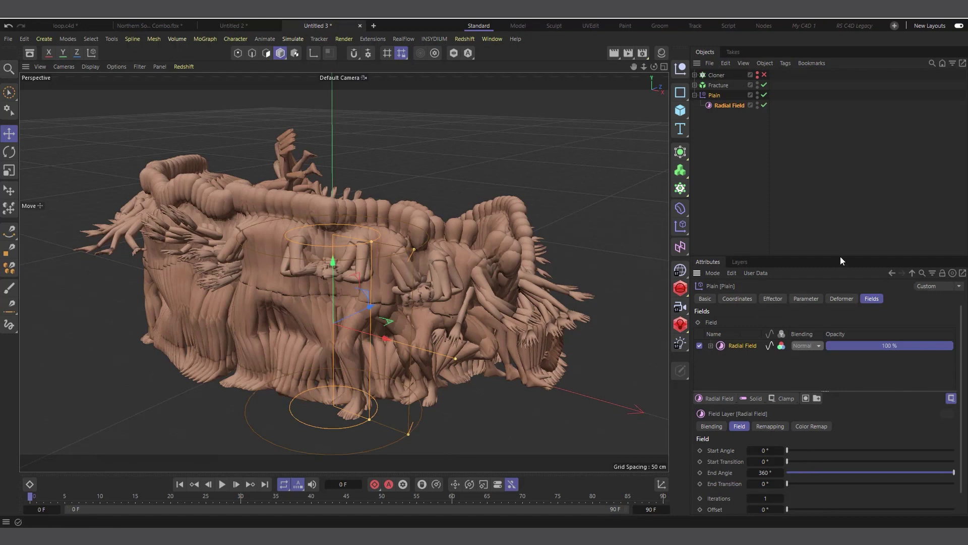
left_click_drag(840, 256, 834, 198)
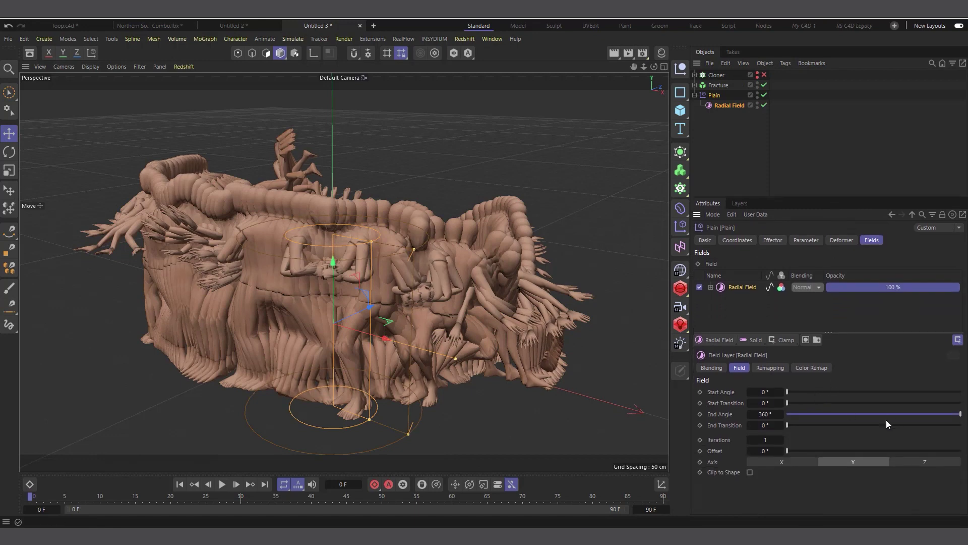
mouse_move(958, 414)
left_mouse_down()
mouse_move(783, 411)
mouse_move(852, 391)
mouse_move(962, 398)
left_mouse_up()
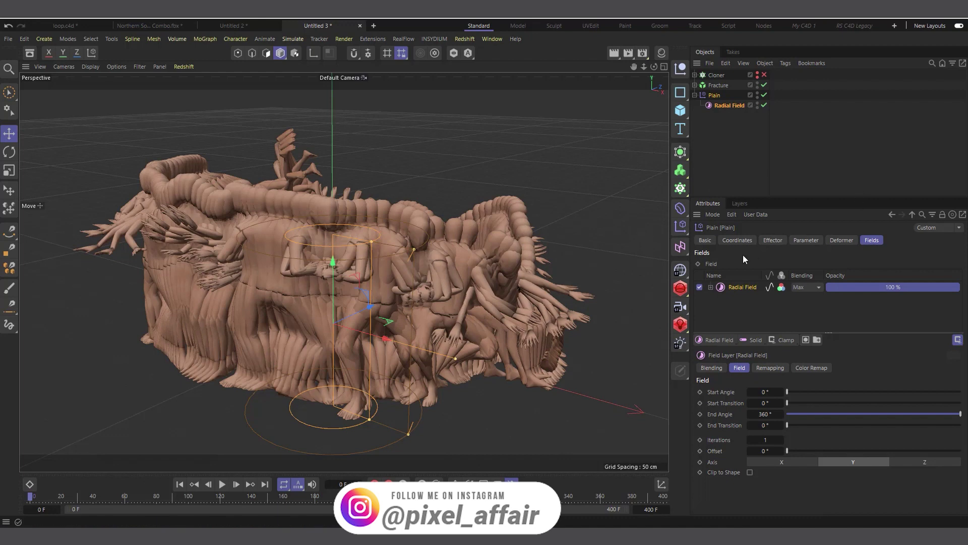
- Add a camera from the current view and look through it
left_click(681, 307)
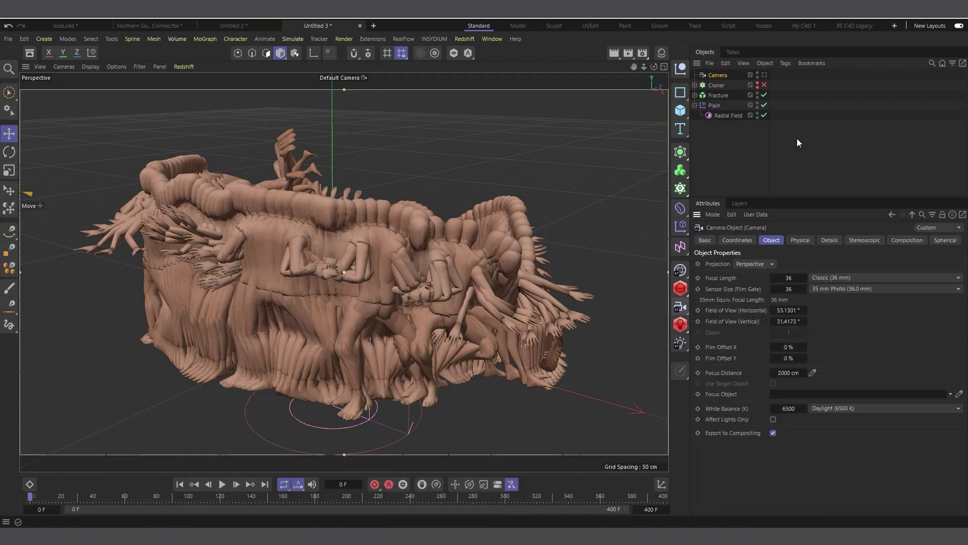
left_click(765, 74)
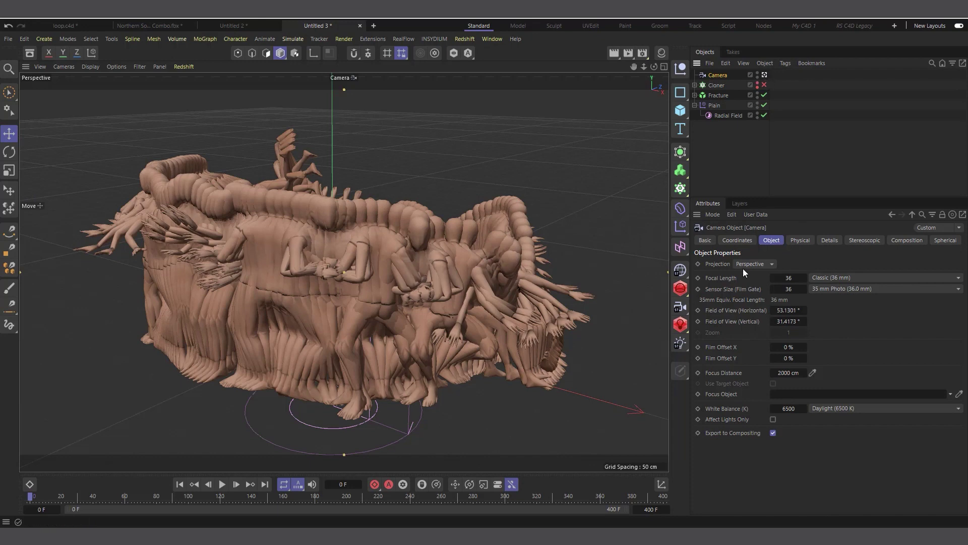
left_click(765, 76)
left_click(765, 74)
- Reset the camera's heading and pitch to 0° and its X position to 0 cm
left_click(737, 241)
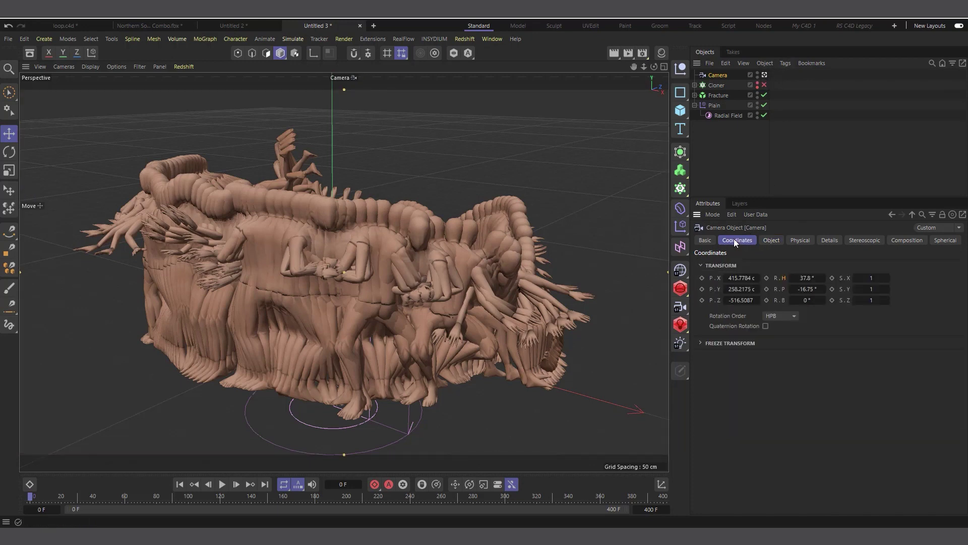
right_click(822, 278)
right_click(821, 289)
key("Escape")
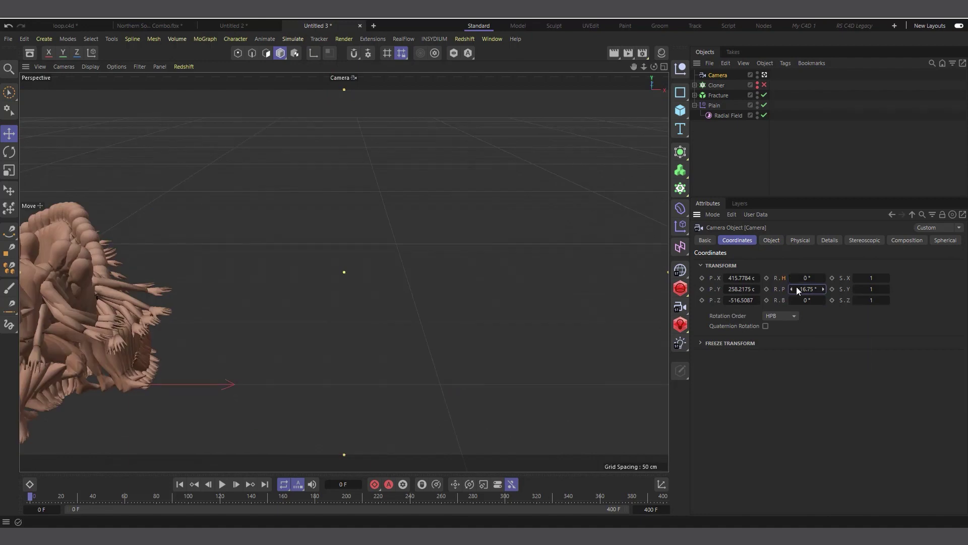
right_click(823, 289)
right_click(758, 278)
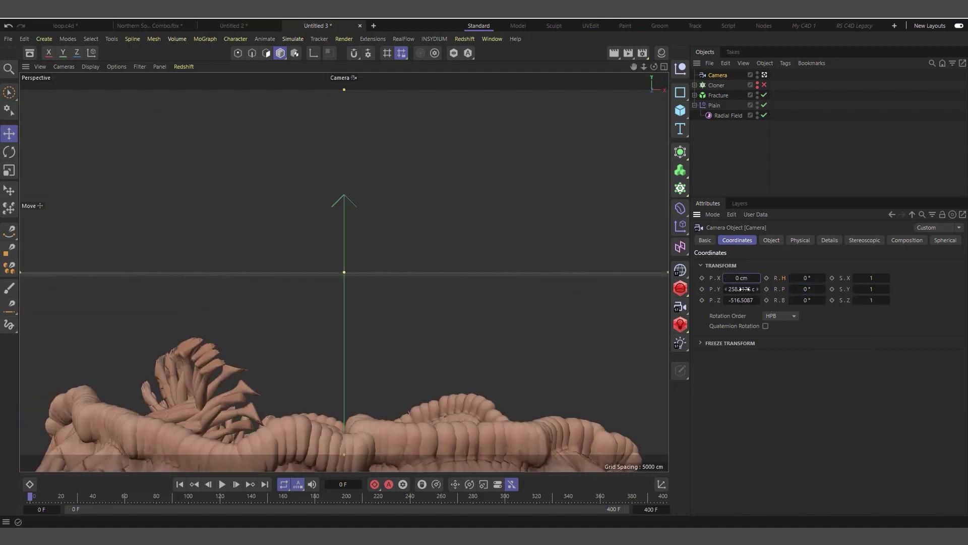
- Lower the camera to a Y position of about 89 cm
left_click_drag(757, 289, 731, 290)
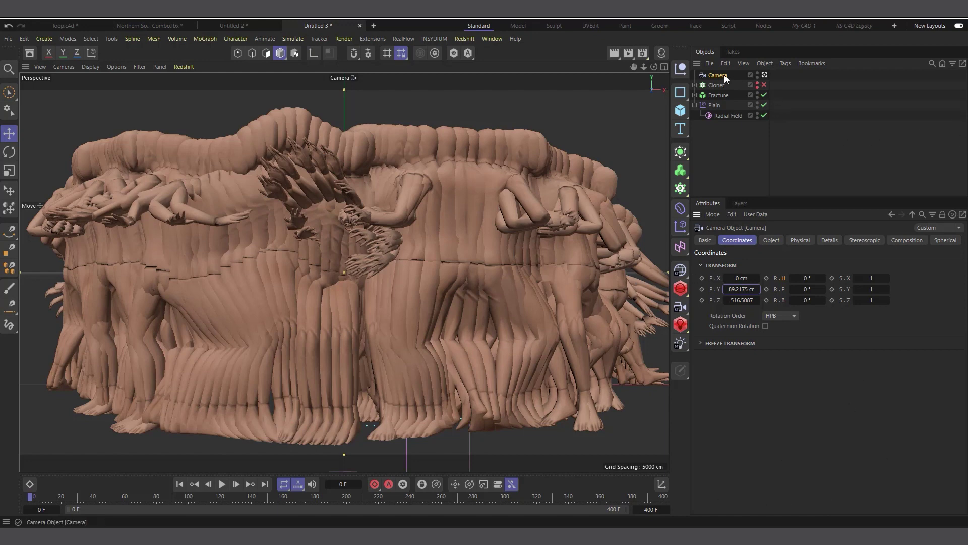
- Try raising the Radial Field's Start Transition to 324° from the default view and return to the camera view
left_click(727, 117)
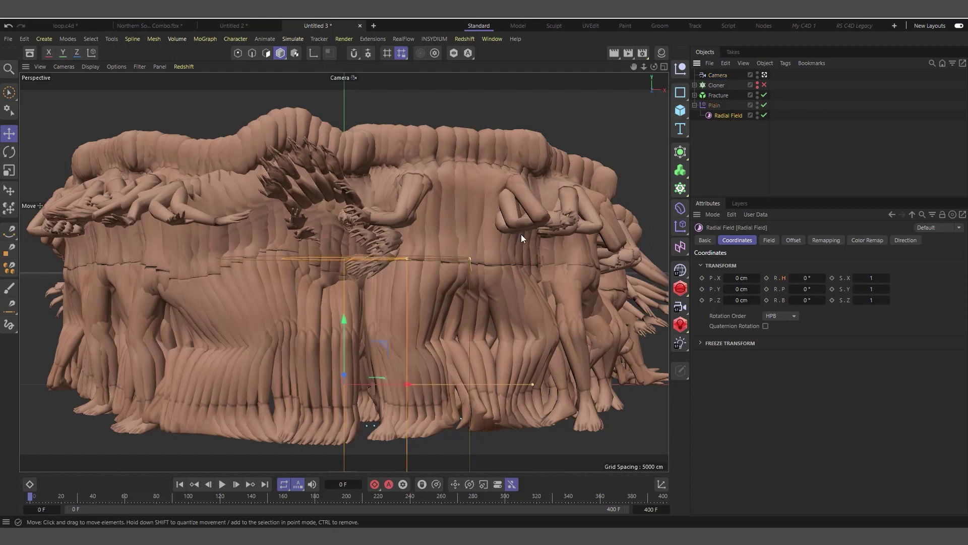
left_click(767, 75)
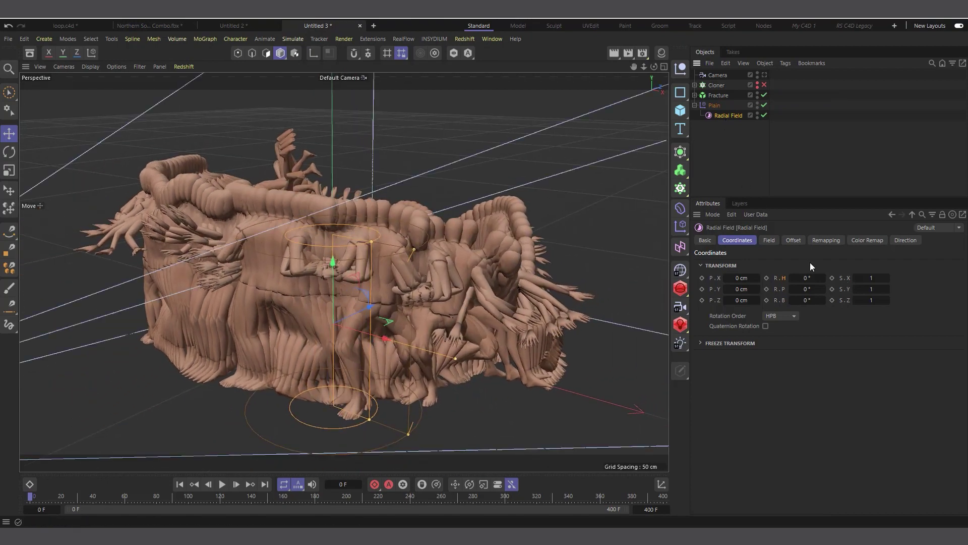
left_click(768, 244)
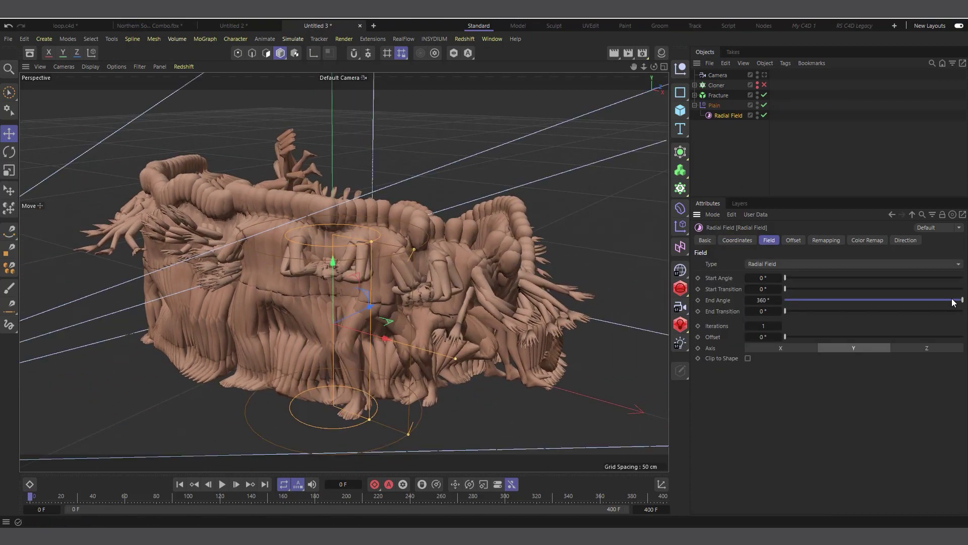
left_click_drag(801, 292, 945, 289)
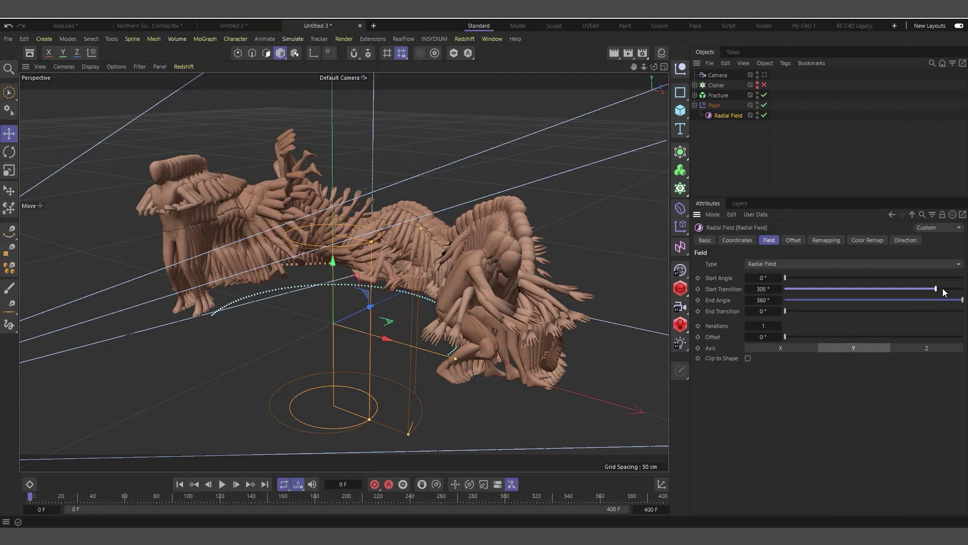
left_click(764, 75)
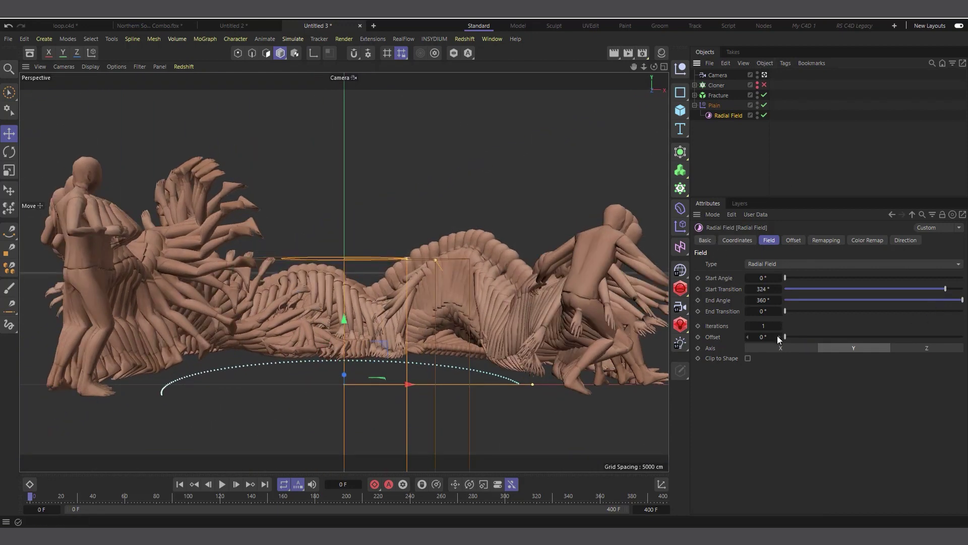
- Set the Radial Field's Offset to 90°
left_click_drag(791, 335, 825, 336)
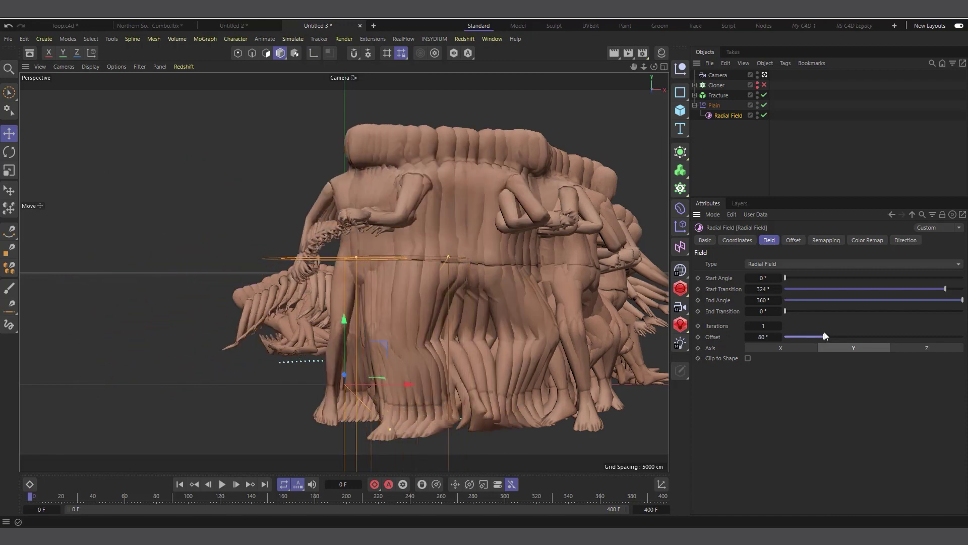
double_click(761, 337)
type("90")
key("Return")
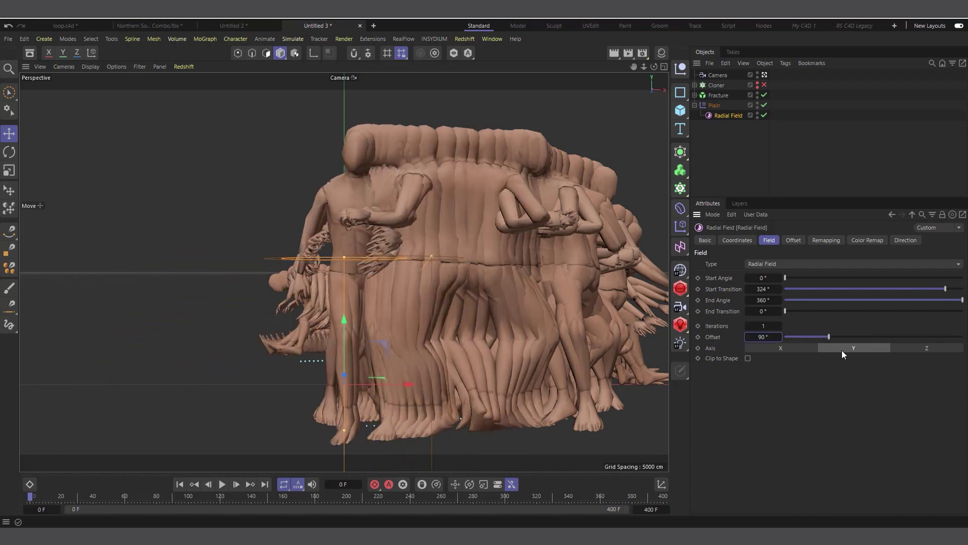
- Try the Radial Field's Start Transition at 360° and reset it to 0°
mouse_move(951, 291)
left_mouse_down()
mouse_move(963, 289)
mouse_move(870, 283)
mouse_move(962, 289)
left_mouse_up()
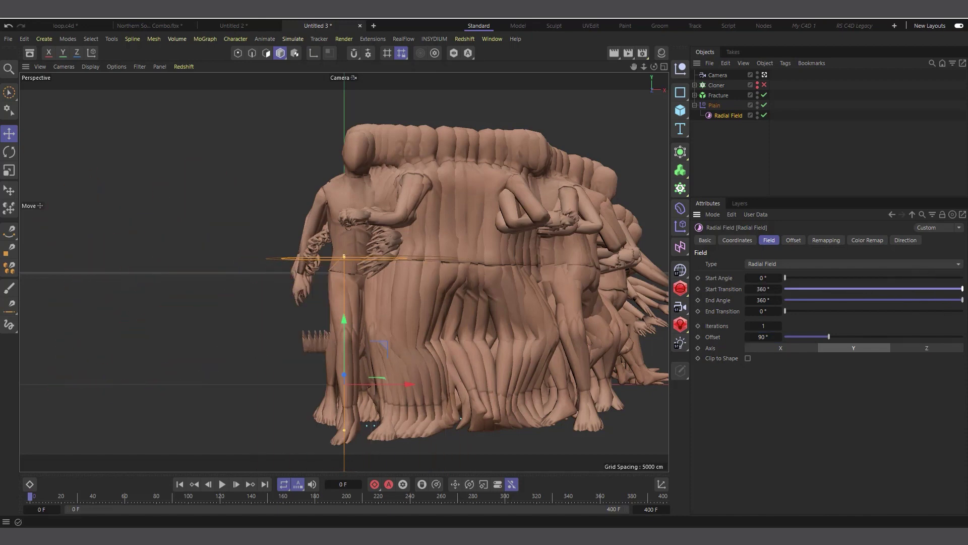
double_click(762, 289)
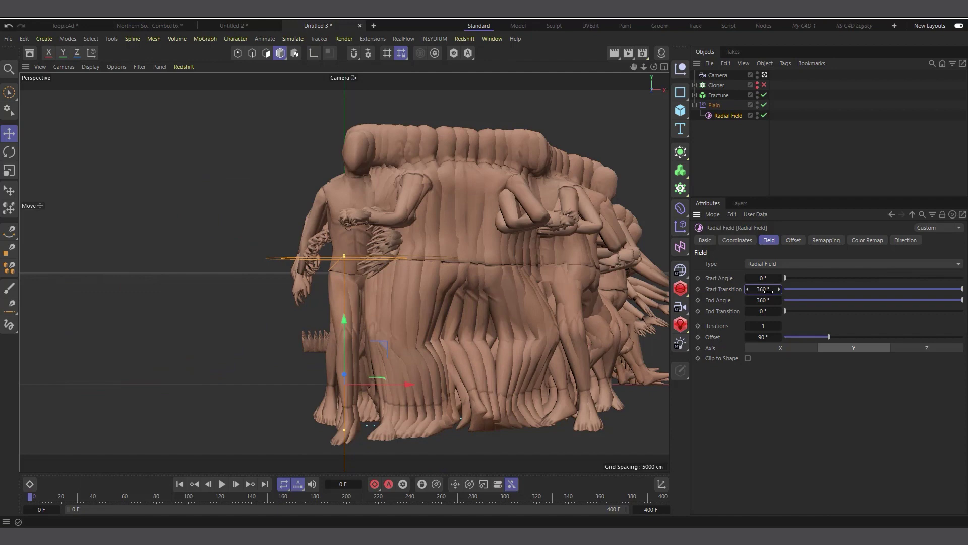
type("0")
key("Return")
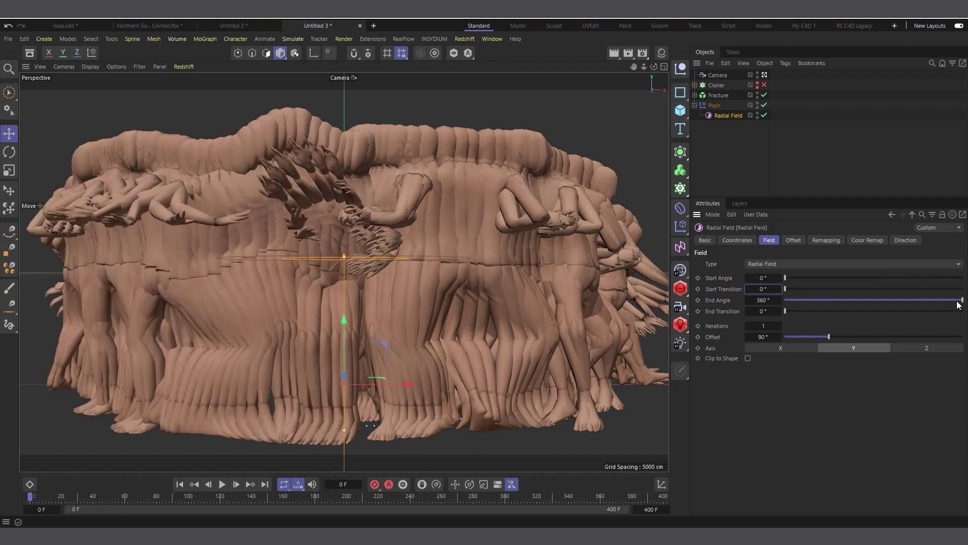
- Try an End Angle of 312° with a 360° Start Transition, and toggle the Radial Field off and on to compare
left_click_drag(961, 299, 939, 289)
left_click_drag(792, 289, 963, 287)
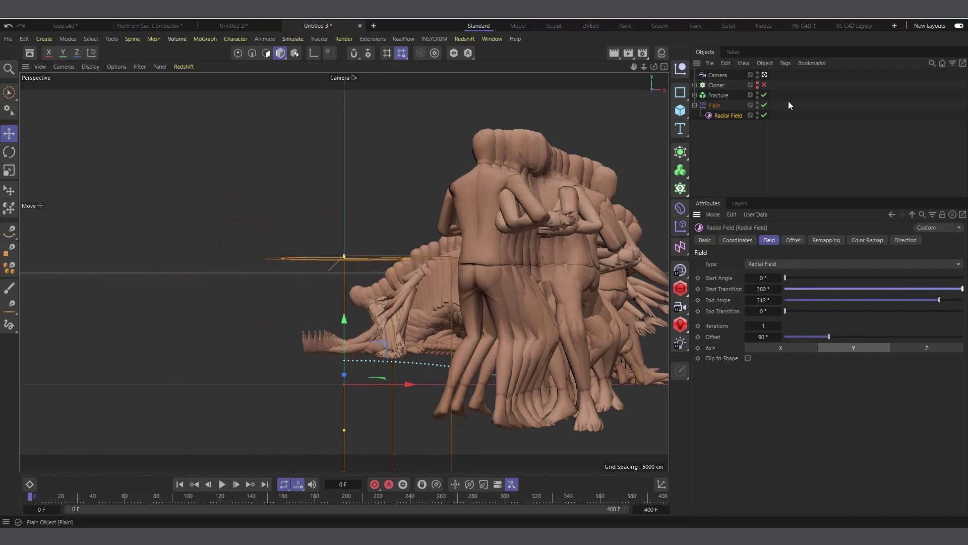
left_click(764, 115)
left_click(764, 115)
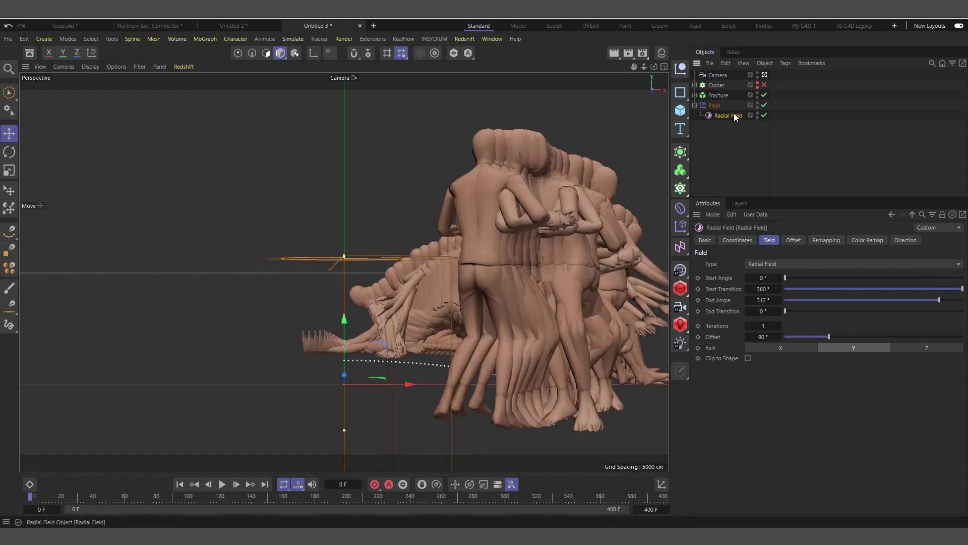
- Set the Radial Field's Start Angle to 295°, Start Transition to 0°, End Angle to 360° and Offset to 98°
mouse_move(962, 288)
left_mouse_down()
mouse_move(785, 288)
mouse_move(848, 268)
mouse_move(931, 267)
mouse_move(963, 301)
left_mouse_up()
left_click_drag(828, 337, 833, 336)
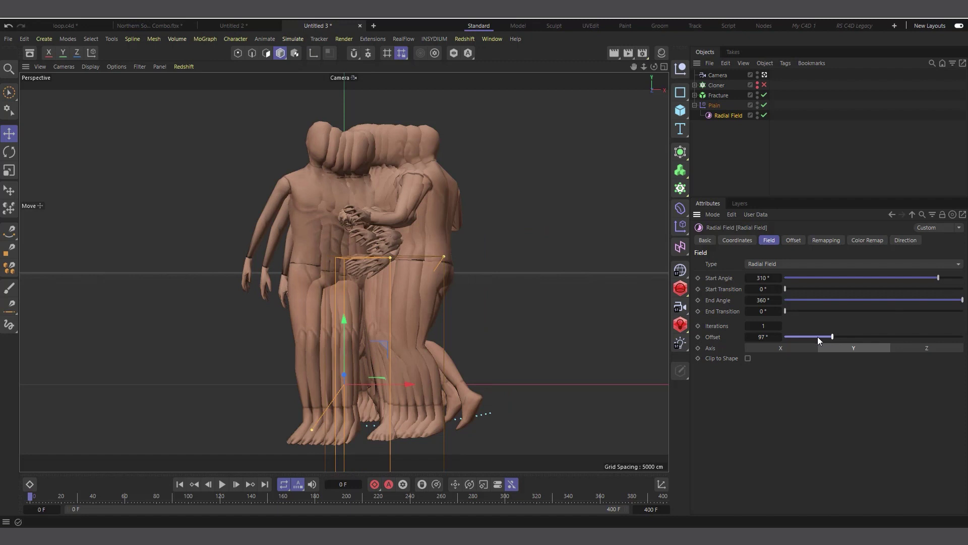
left_click(779, 337)
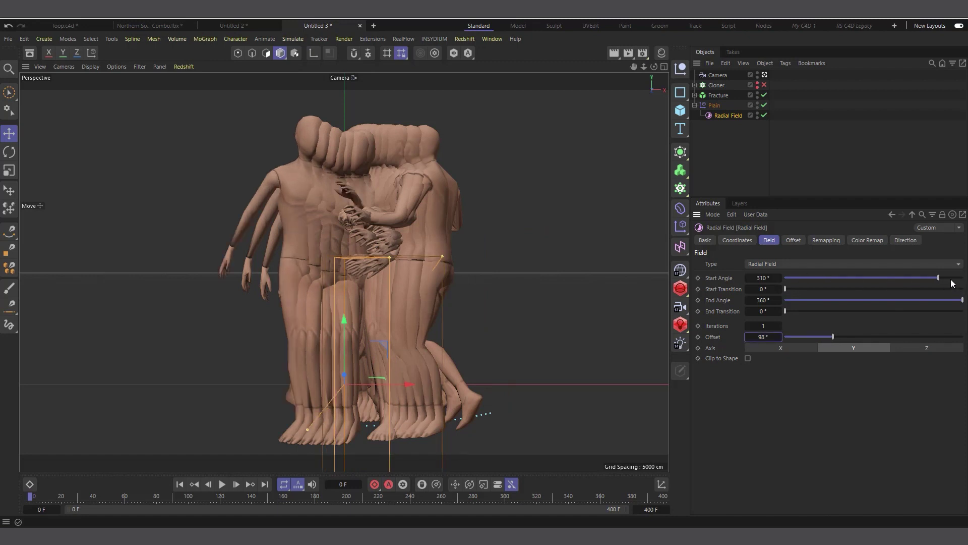
left_click_drag(946, 277, 931, 281)
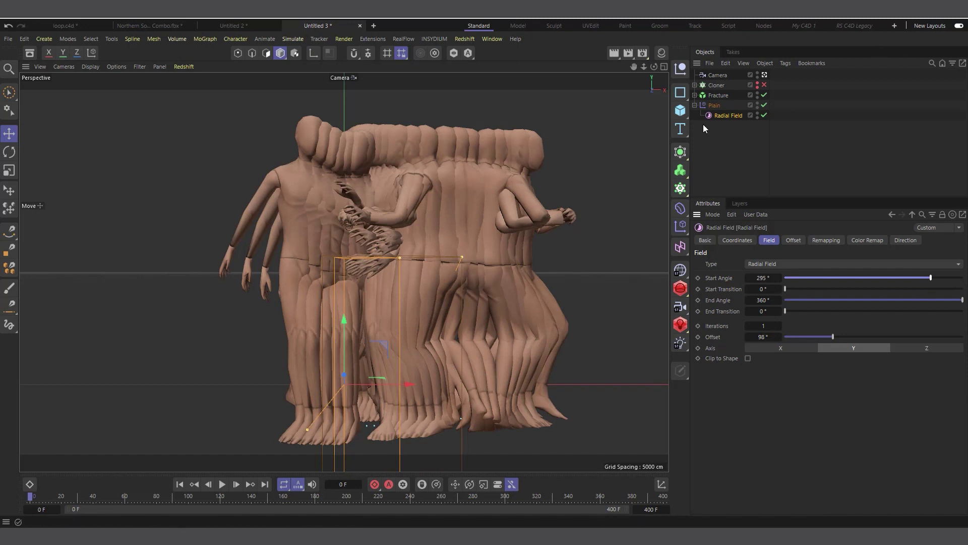
- Keyframe the Fracture's heading rotation at 0° on frame 0 and set the project's end to frame 200
left_click(717, 96)
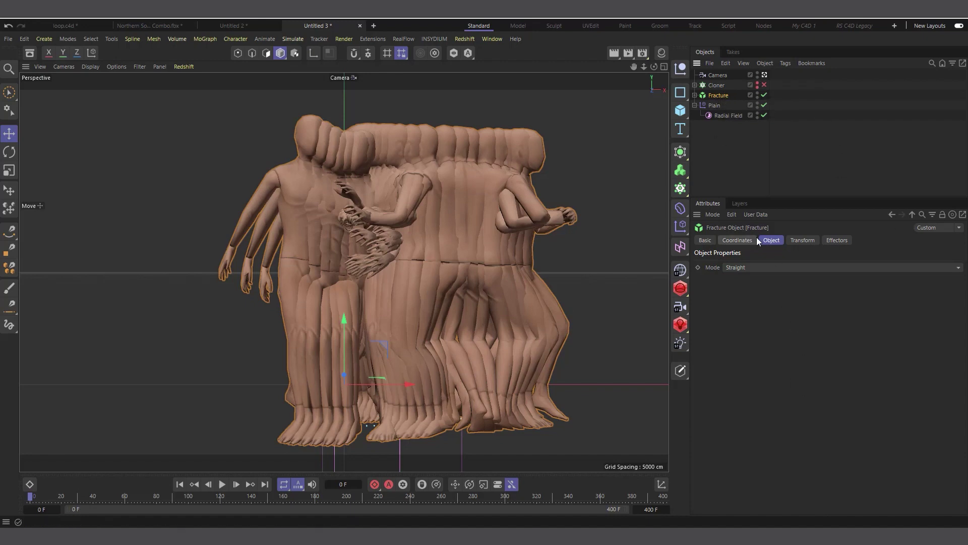
left_click(740, 240)
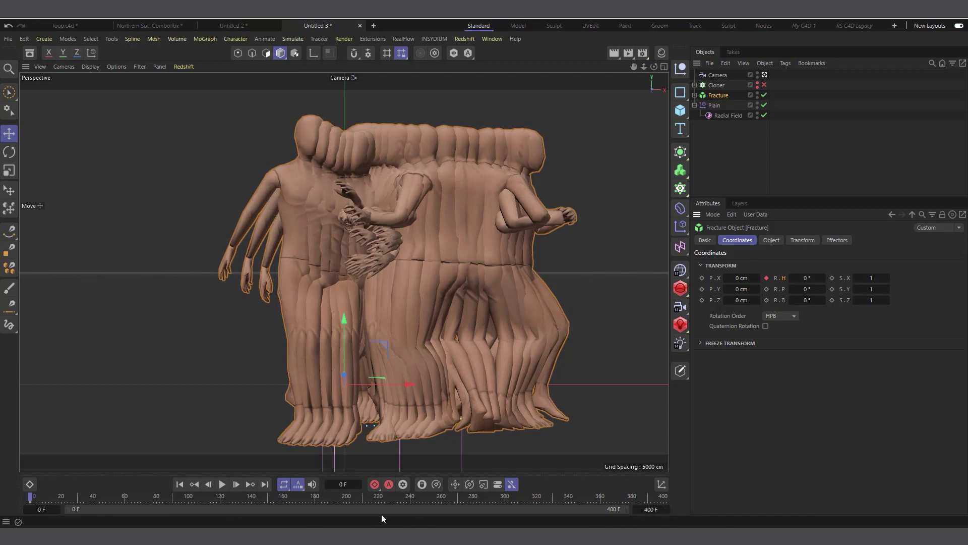
left_click(654, 510)
type("200")
key("Return")
- Keyframe the Fracture's heading rotation at 360° on frame 200 and preview the rotation
left_click_drag(655, 500, 678, 494)
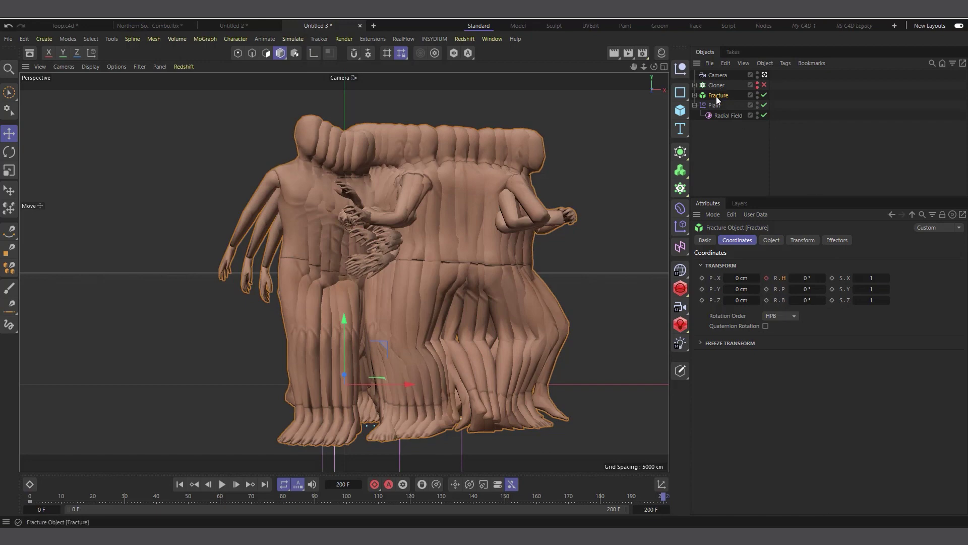
left_click_drag(823, 278, 875, 278)
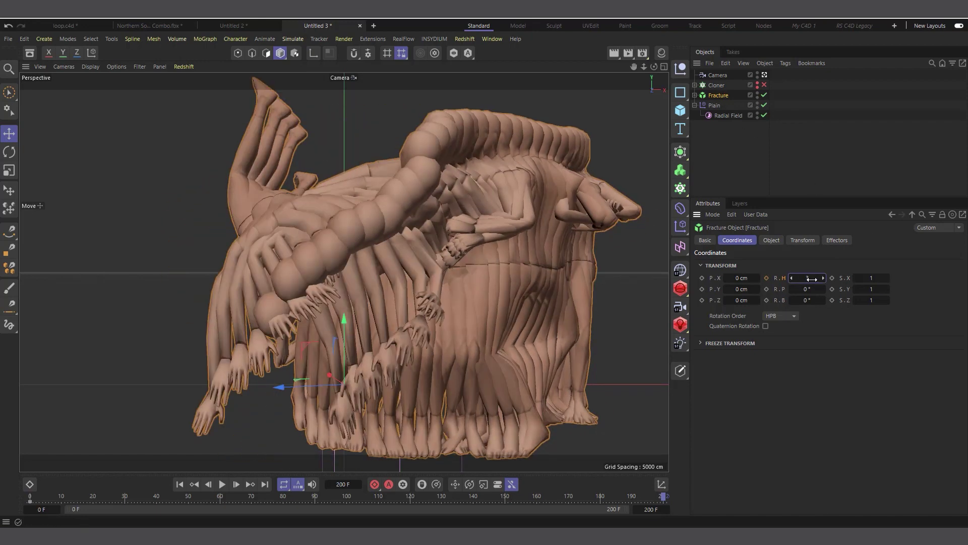
left_click(767, 278)
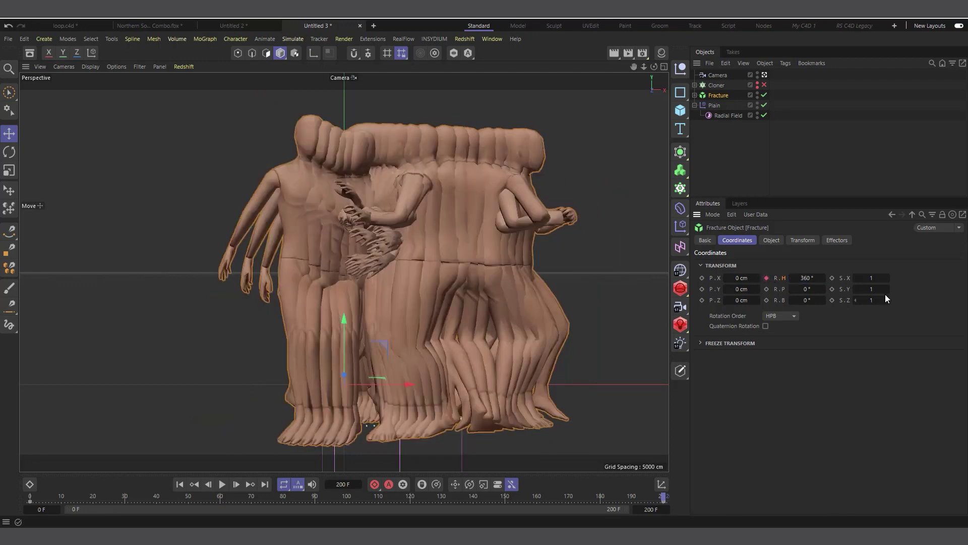
left_click(221, 484)
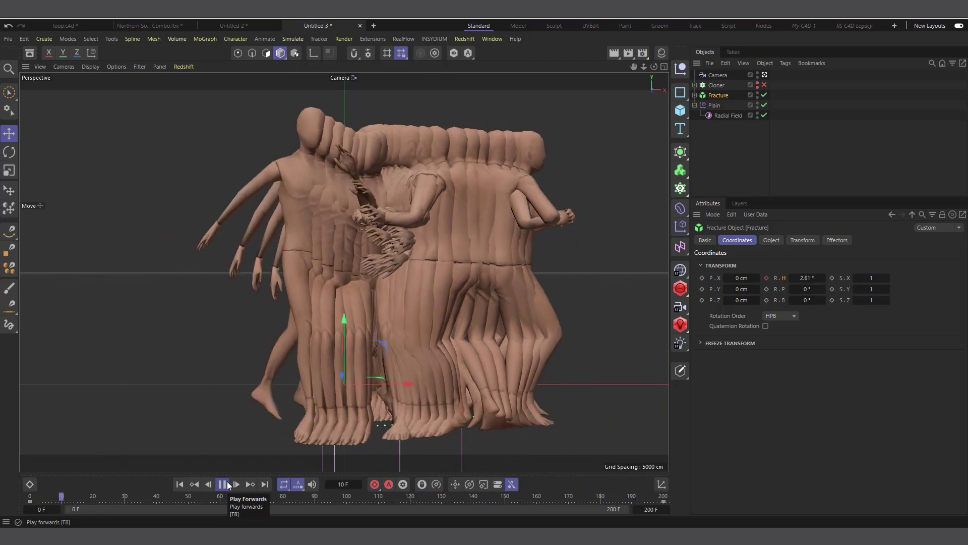
left_click(224, 484)
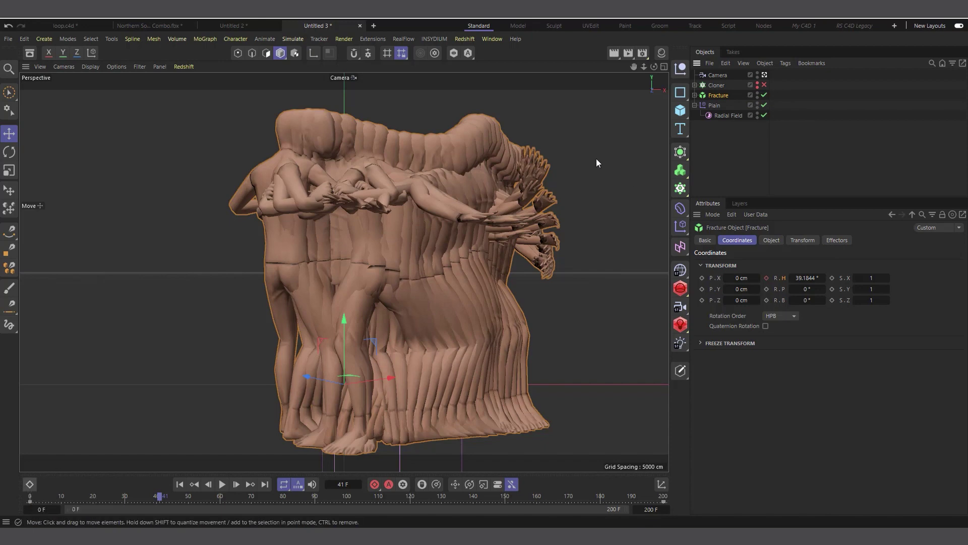
- Switch the Fracture's rotation keyframes to linear interpolation in the Dope Sheet and close the timeline
left_click(492, 38)
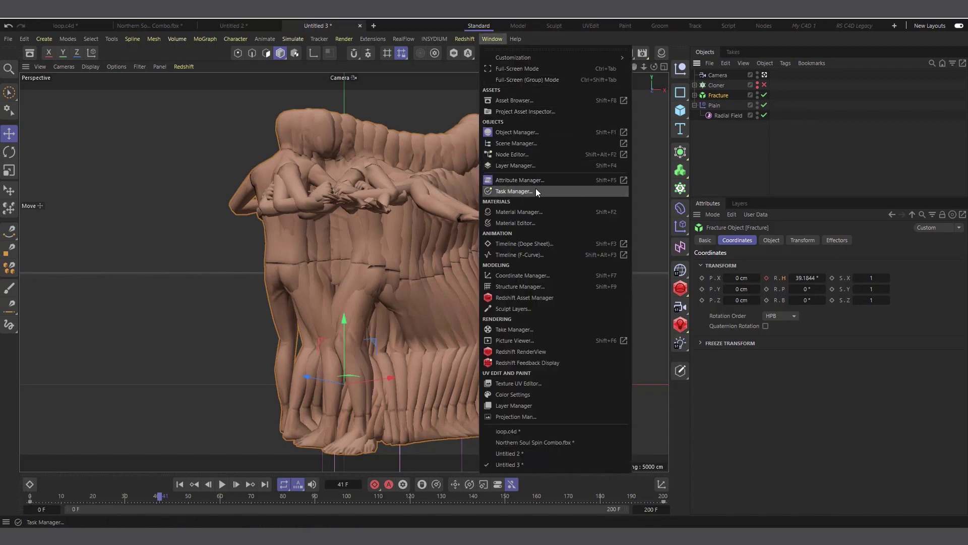
left_click(524, 244)
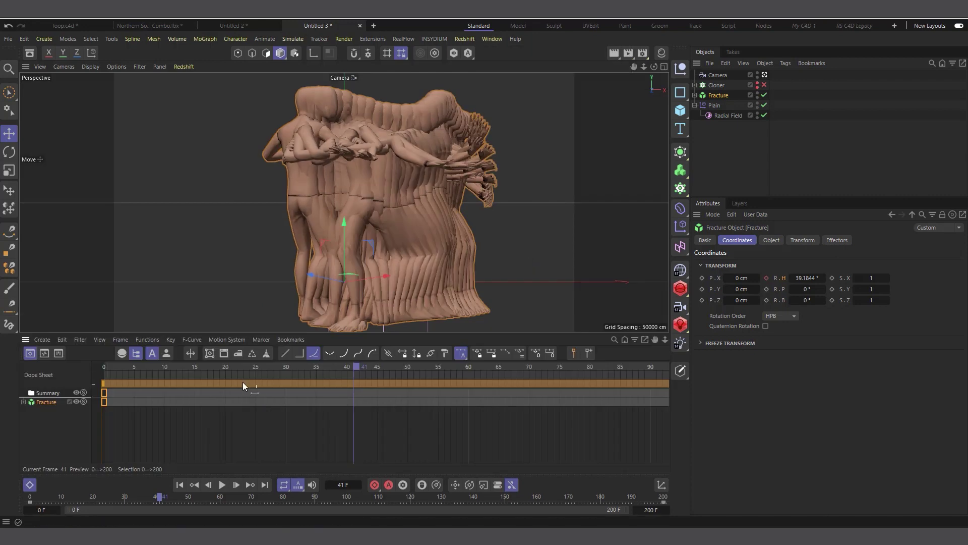
left_click(44, 403)
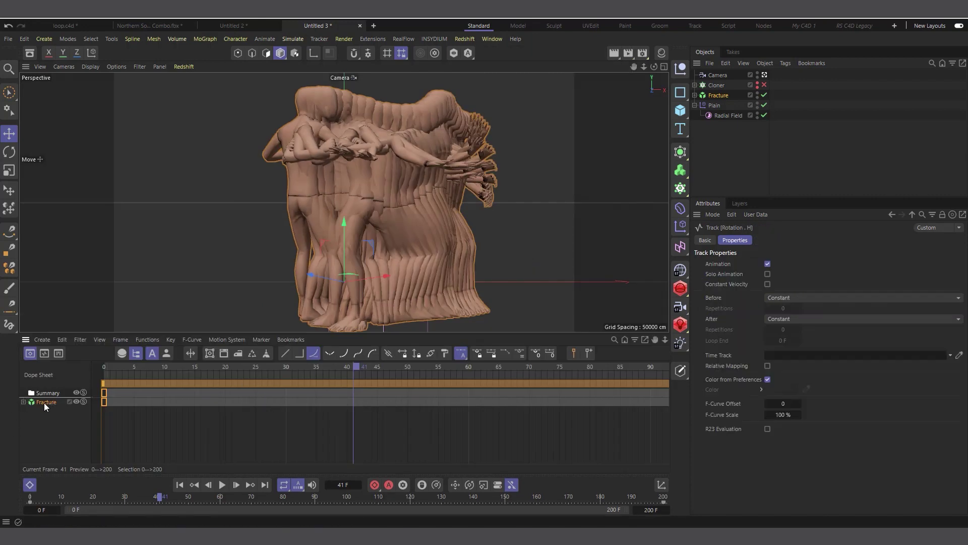
left_click(284, 352)
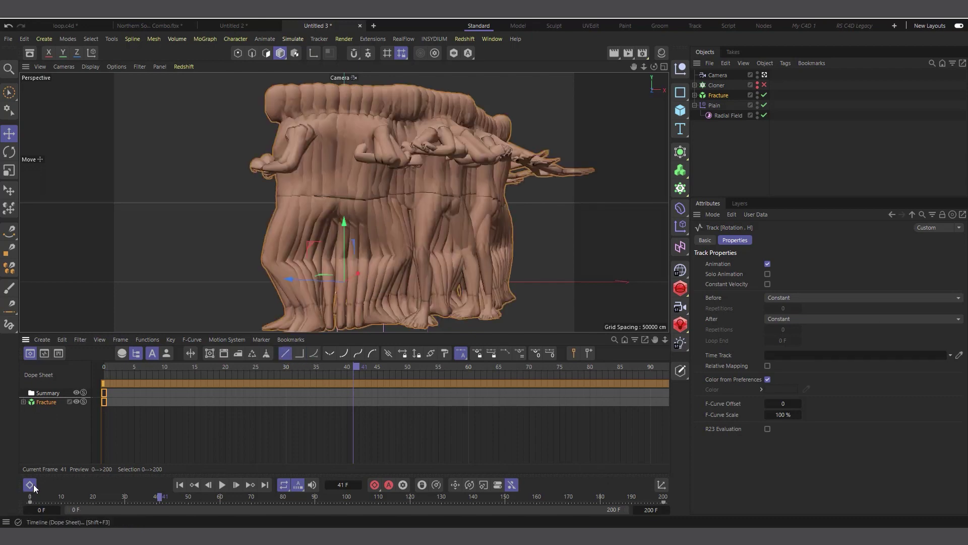
left_click(30, 484)
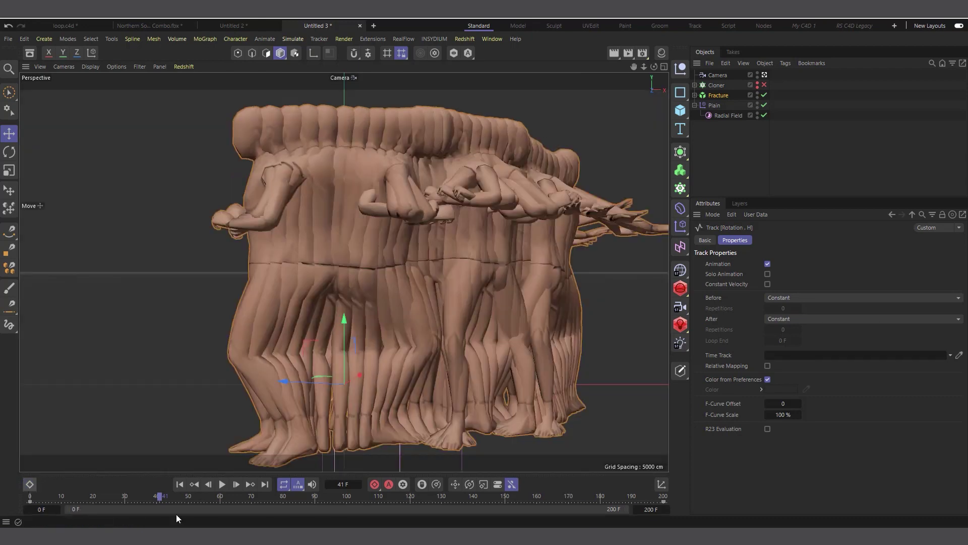
- Play the animation from the first frame to check the constant rotation and its loop
left_click(180, 484)
left_click(222, 484)
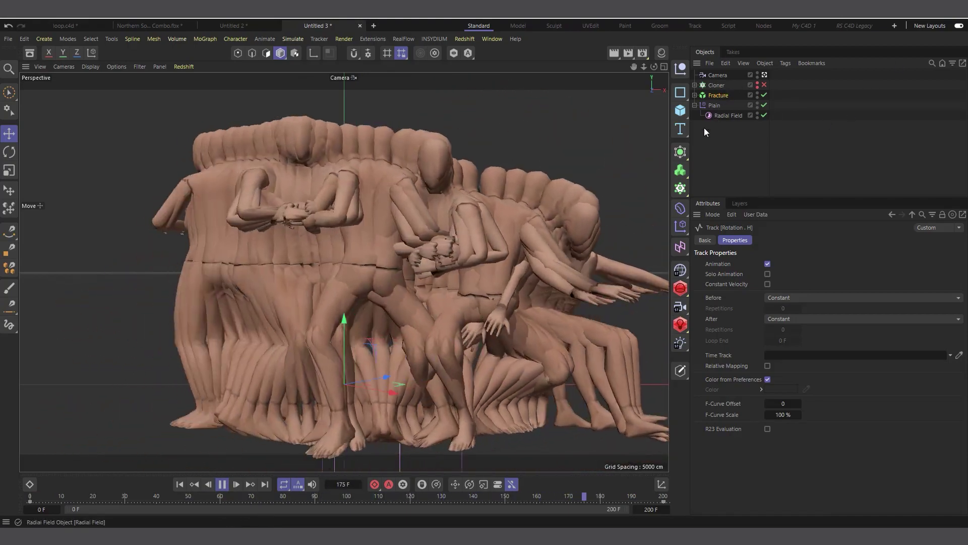
key("F8")
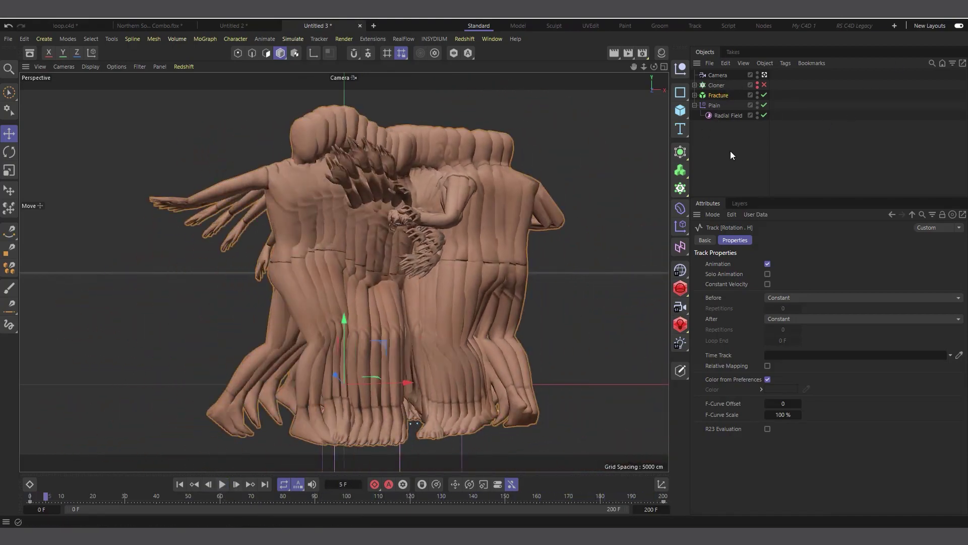
- Compare the Radial Field and the Fracture rotation at frames 182 and 0, ending with the Radial Field selected at frame 0
left_click(734, 117)
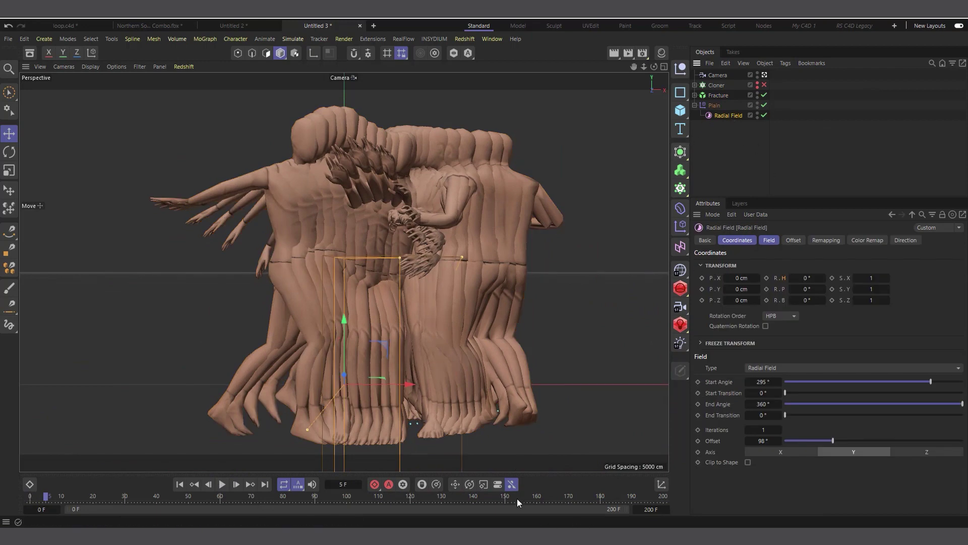
left_click_drag(516, 498, 606, 500)
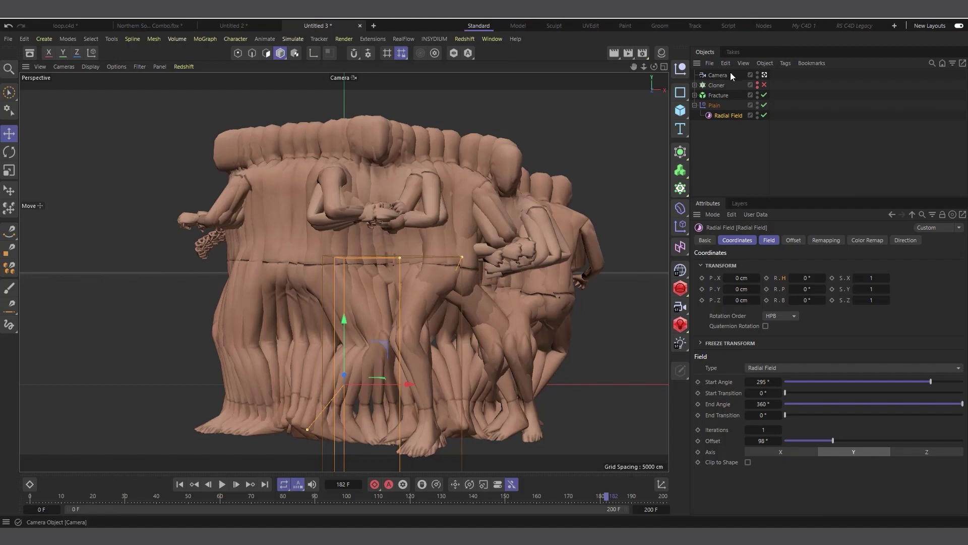
left_click(719, 96)
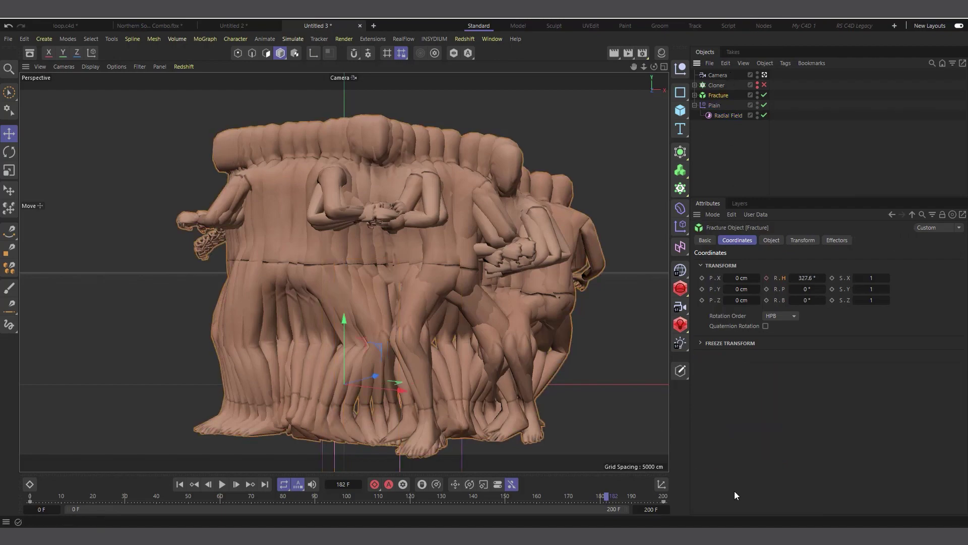
left_click_drag(600, 498, 30, 497)
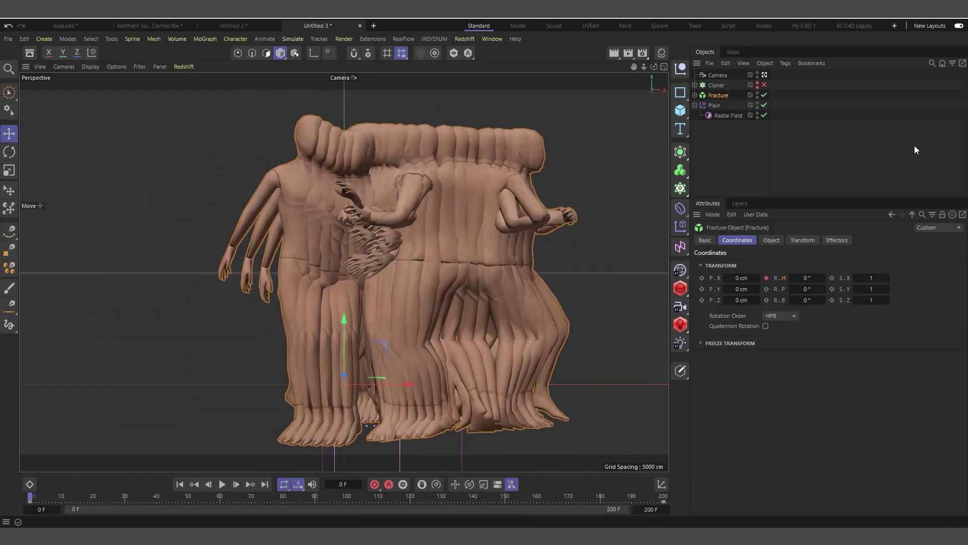
left_click(722, 116)
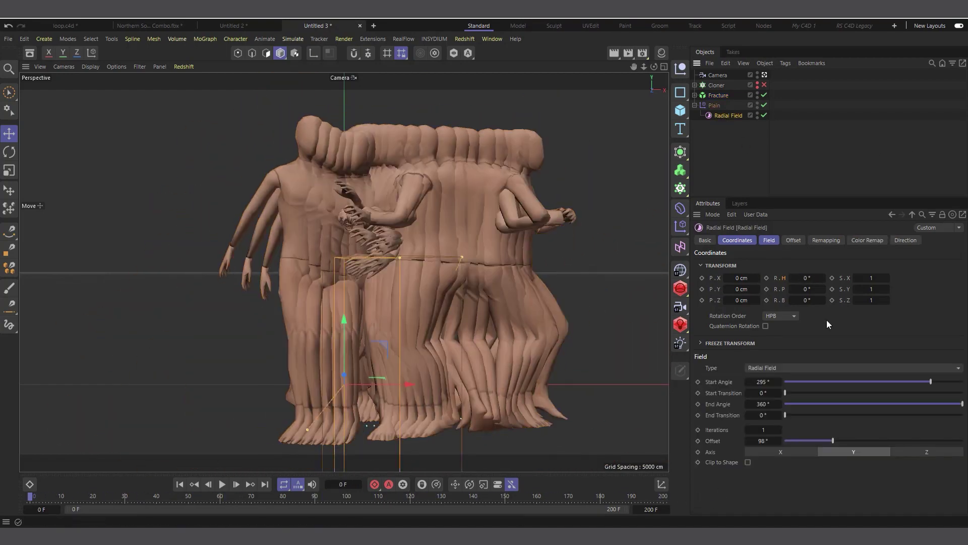
- Set the Radial Field's Start Angle to 358° so that only a single clone shows
left_click(773, 245)
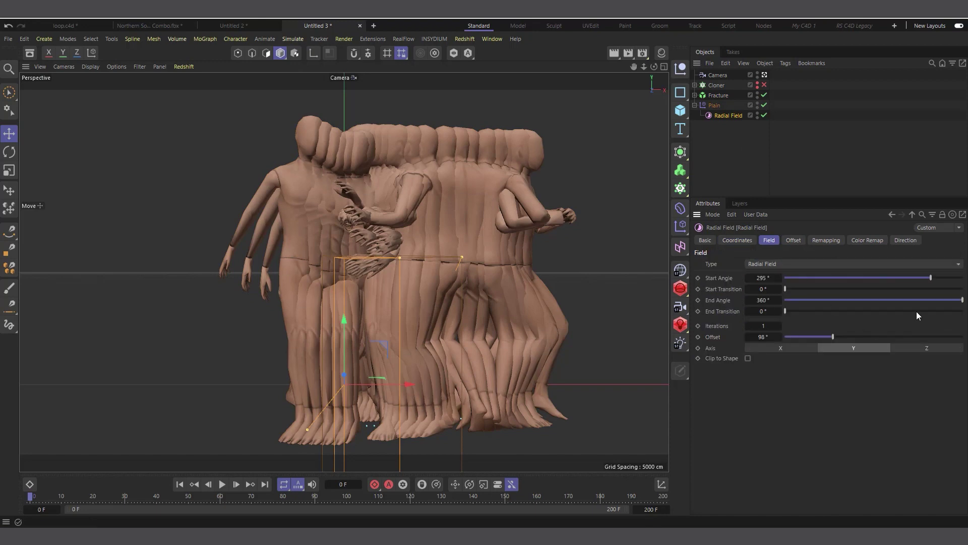
left_click_drag(939, 281, 958, 282)
left_click(780, 279)
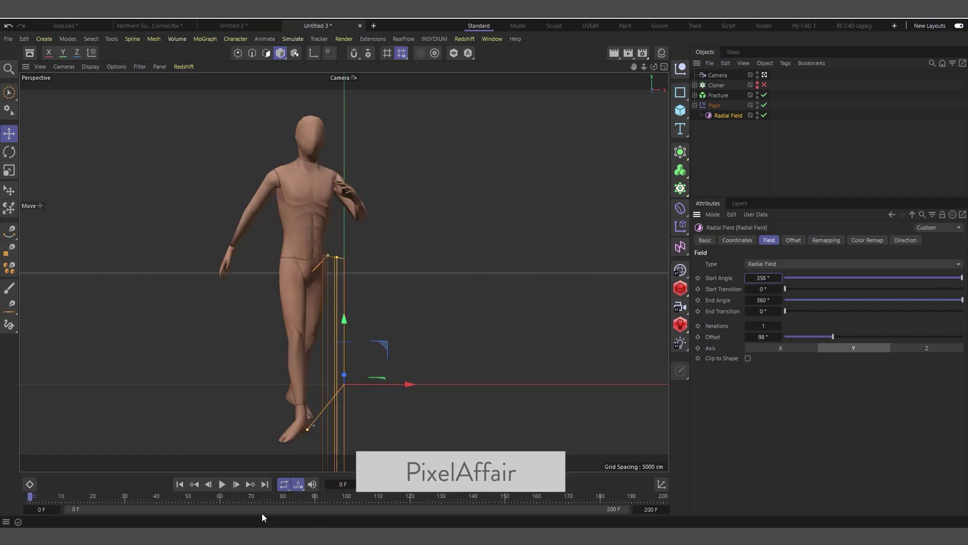
- Play the animation to check the single moving figure, stop it and return to the first frame
left_click(223, 485)
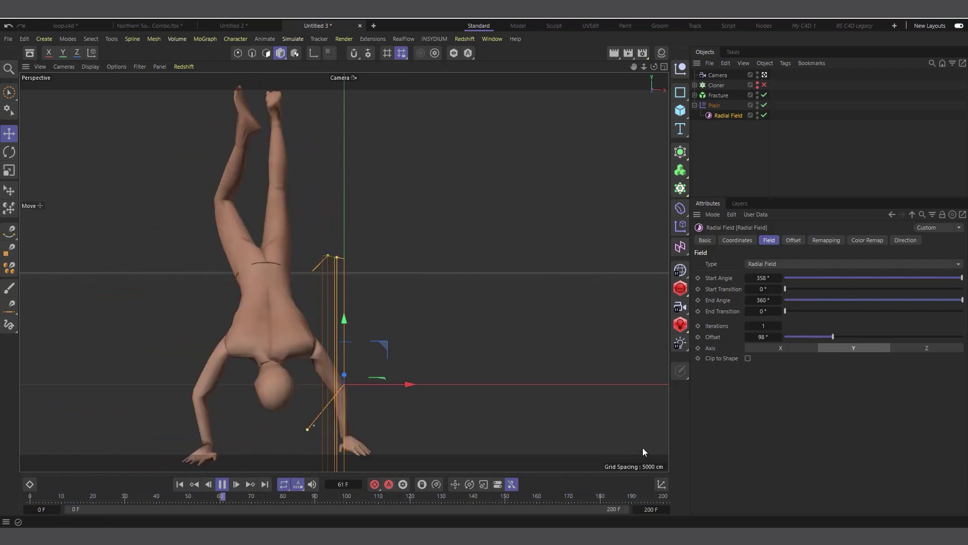
left_click(222, 484)
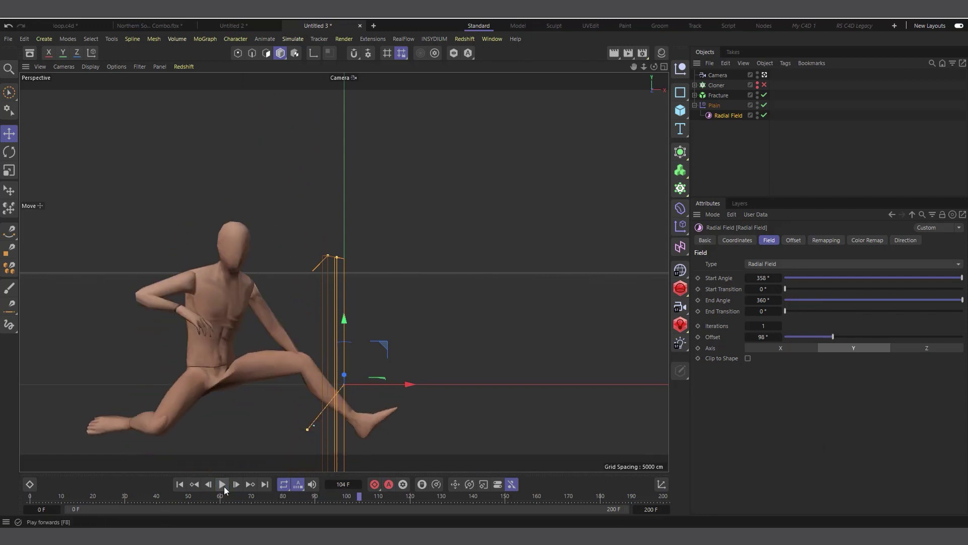
left_click(179, 487)
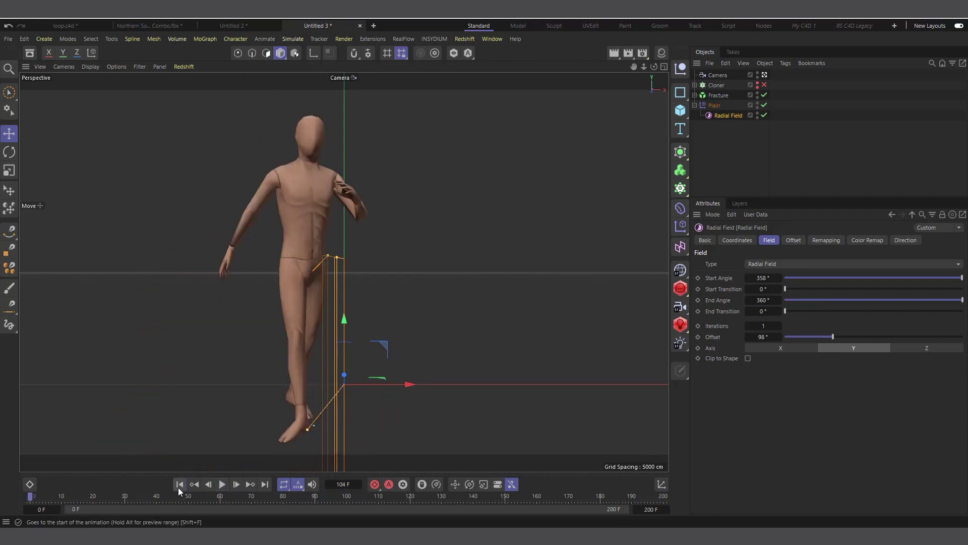
- Keyframe the Radial Field's Start Angle at 358° on frame 0 and at 0° on frame 200
left_click(698, 278)
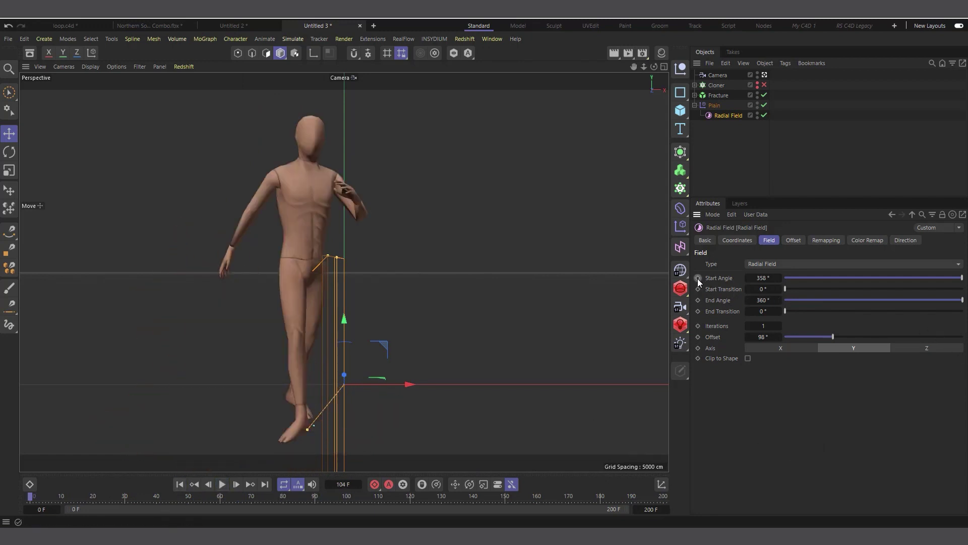
left_click(663, 499)
left_click_drag(962, 278, 790, 279)
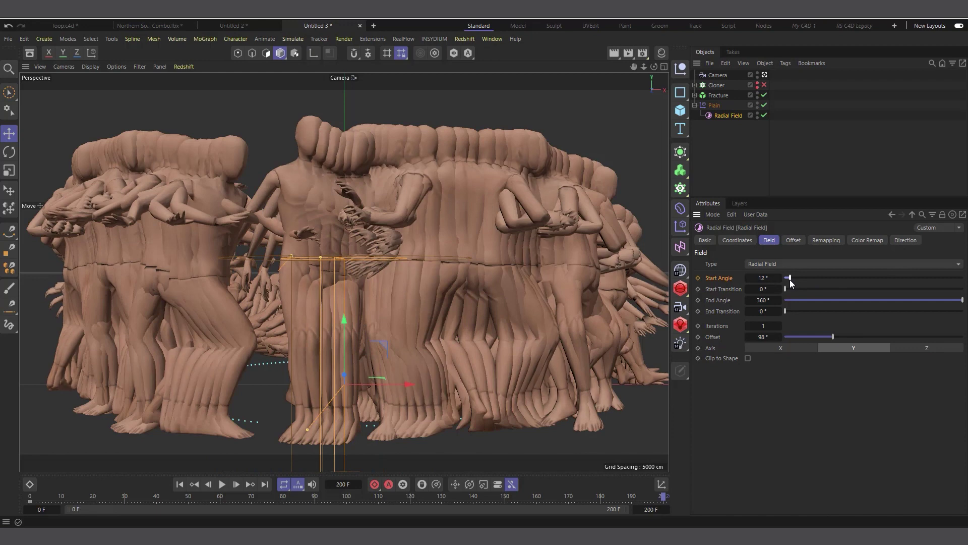
left_click(752, 280)
left_click(747, 278)
left_click(747, 278)
left_click(747, 278)
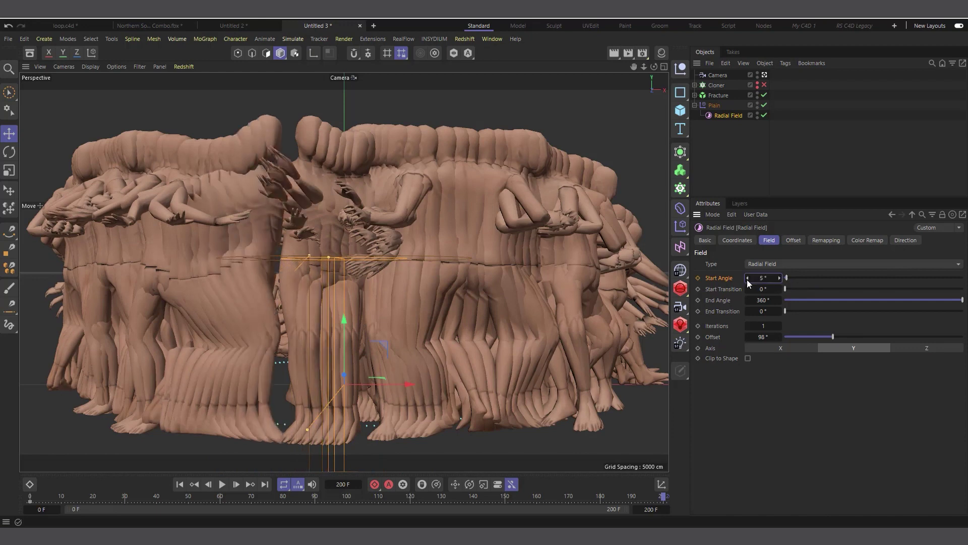
left_click(747, 278)
left_click(747, 278)
left_click(747, 277)
left_click(747, 278)
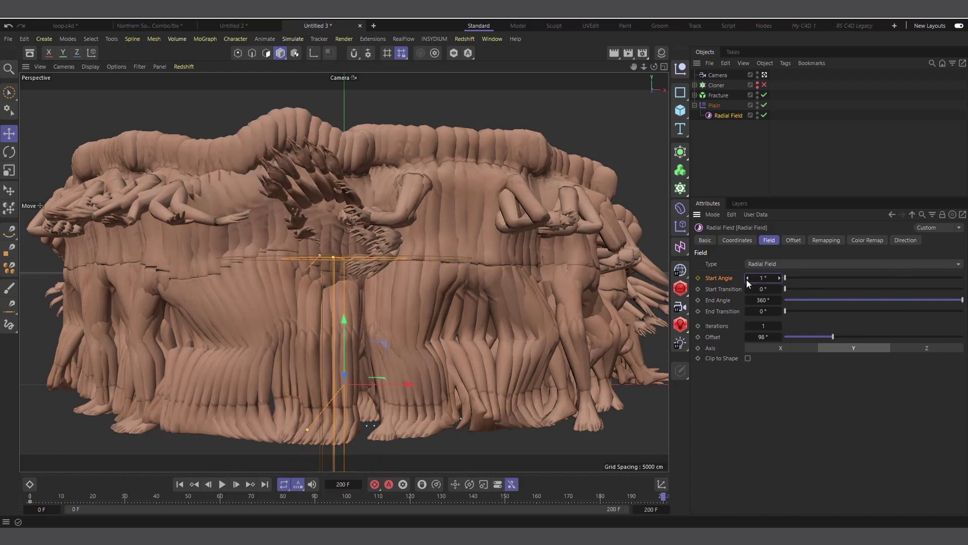
left_click(747, 278)
left_click(698, 278)
- Extend the project's end time to 400 frames
double_click(651, 509)
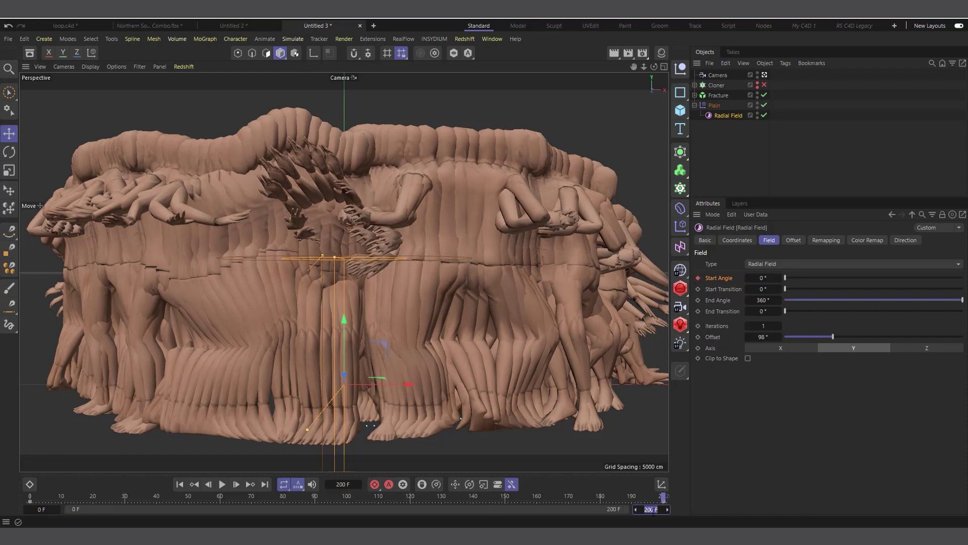
type("400")
key("Return")
- Keyframe the Radial Field's Start Angle at 358° on frame 400
left_click_drag(486, 501, 744, 504)
left_click(957, 278)
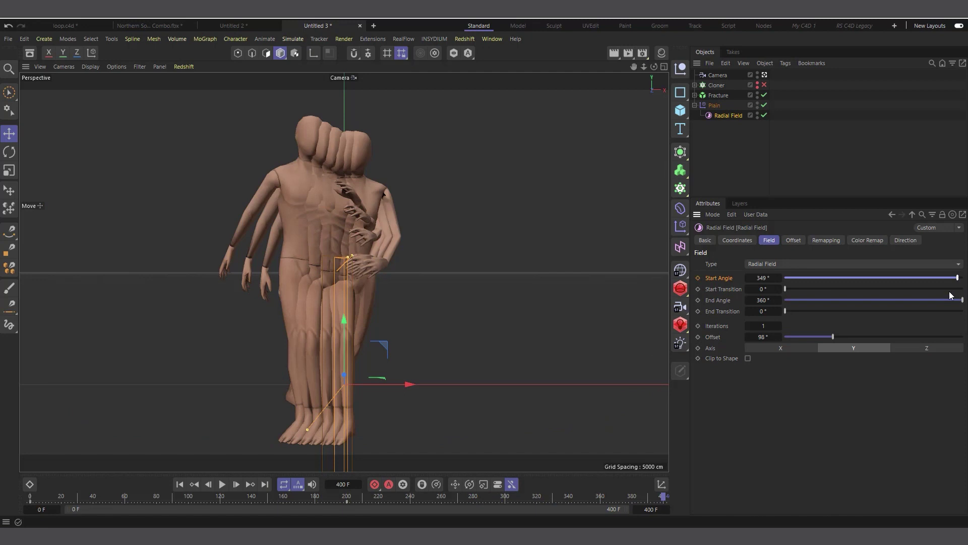
left_click(780, 278)
left_click(768, 278)
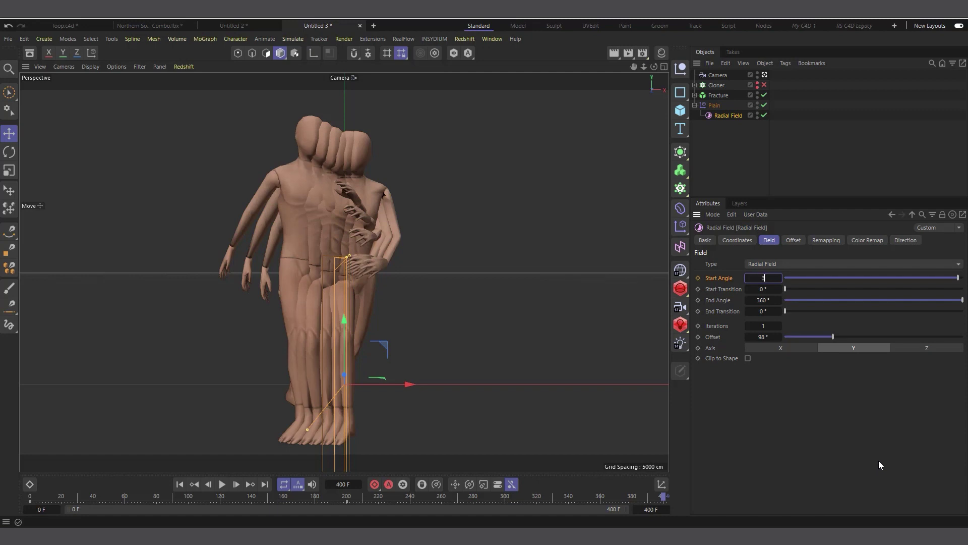
left_click(697, 278)
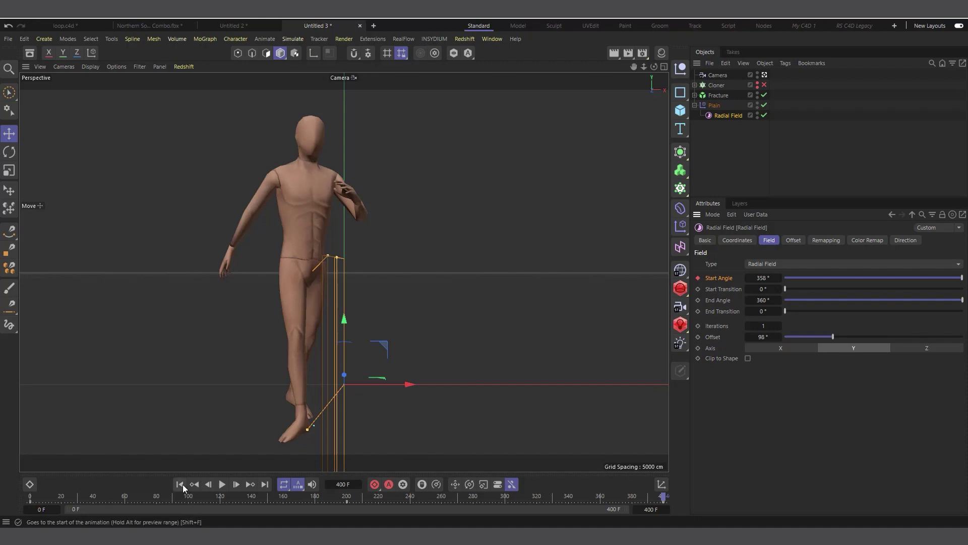
- Scrub the timeline to frame 265 to check the clones folding back in the second half
left_click(182, 485)
left_click(266, 484)
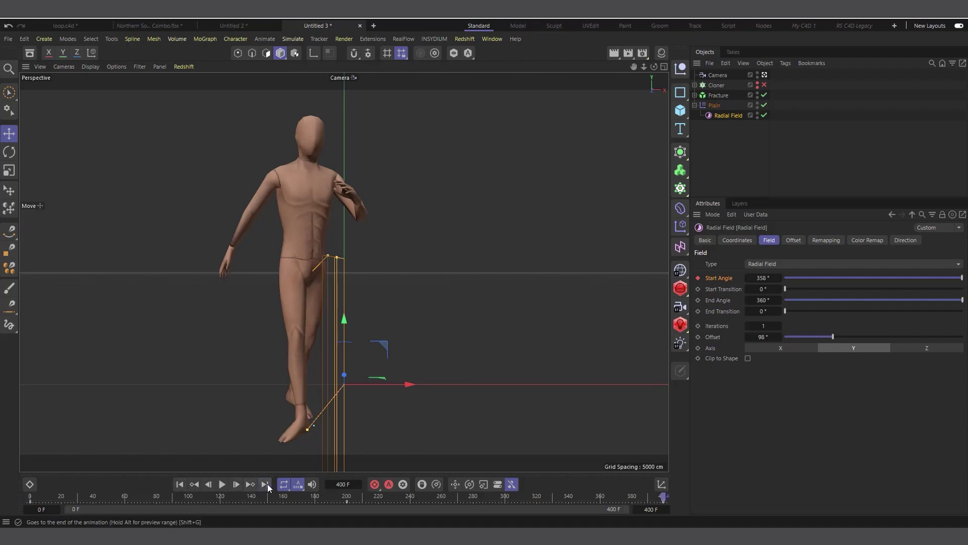
left_click_drag(321, 500, 450, 502)
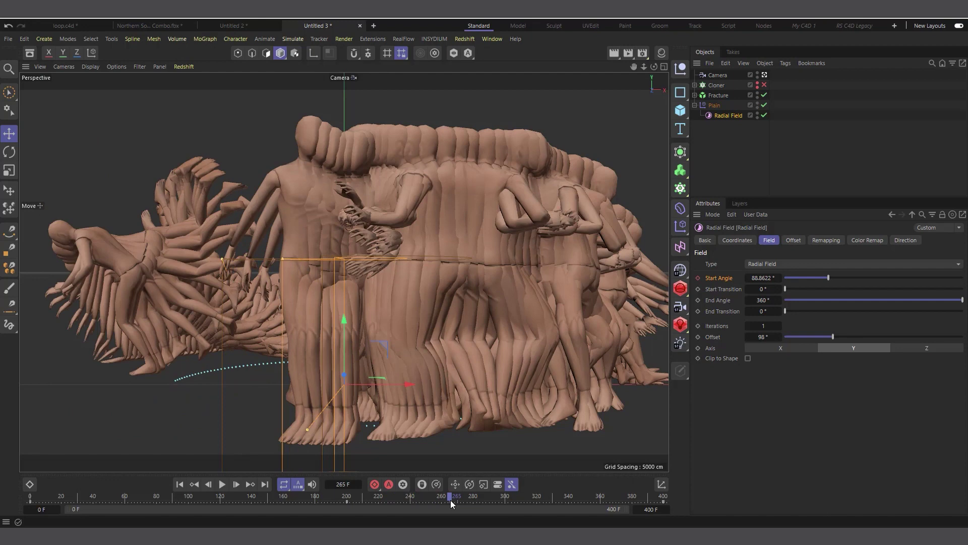
- In the Dope Sheet, set the Fracture's heading rotation track to Continue after its last key and make the Radial Field's keyframes linear
left_click(721, 96)
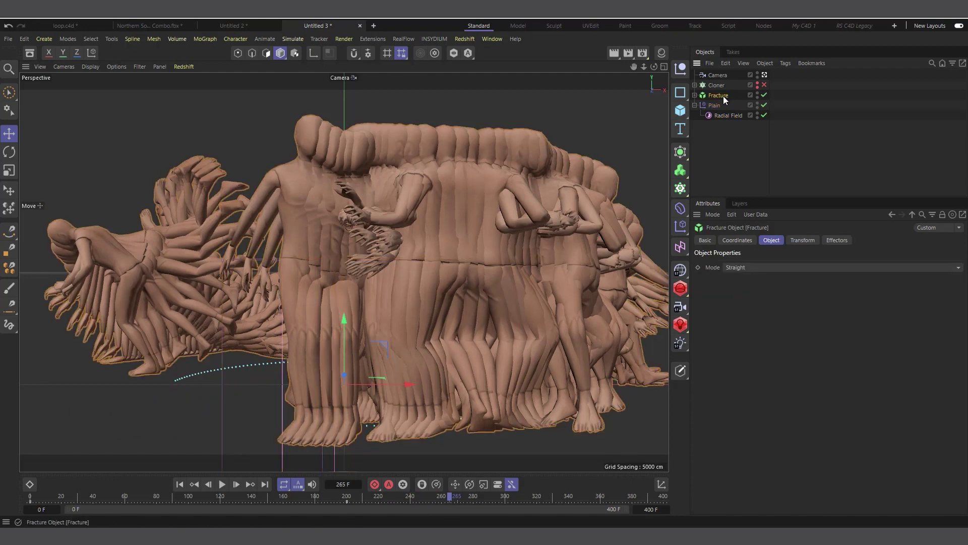
left_click(29, 486)
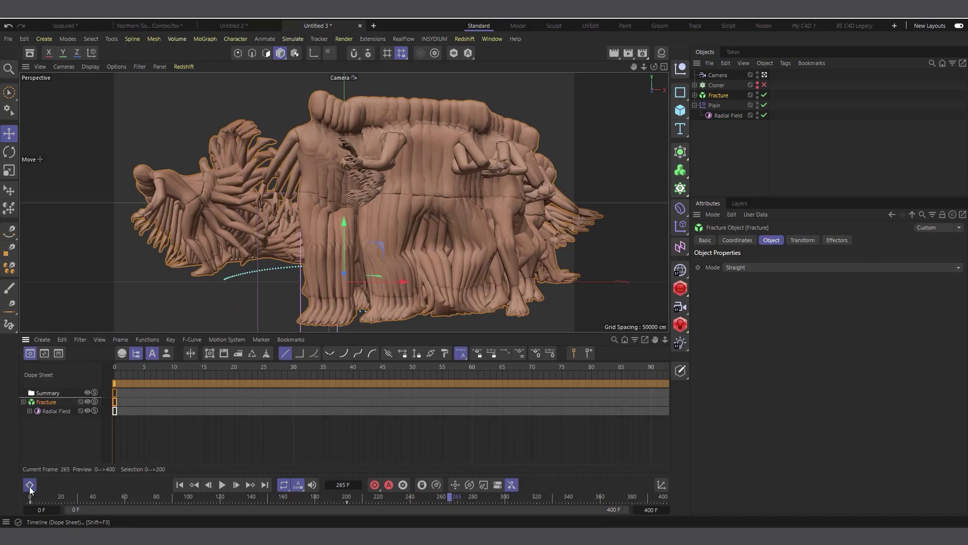
left_click(51, 404)
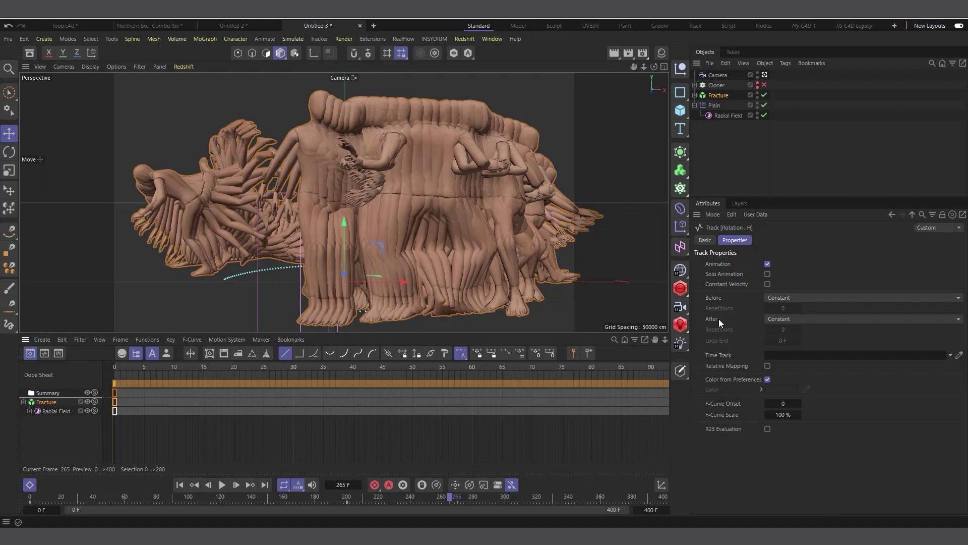
left_click(826, 322)
left_click(830, 355)
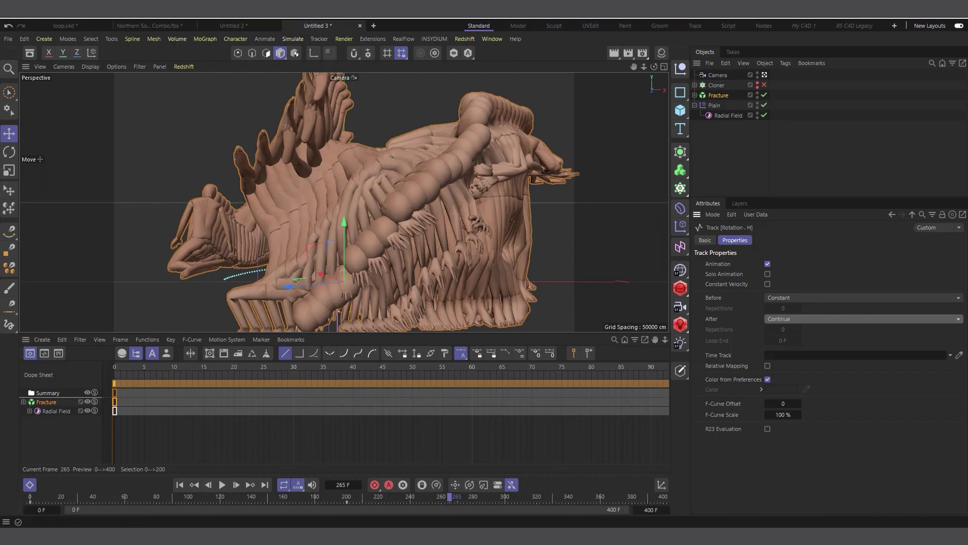
left_click(60, 411)
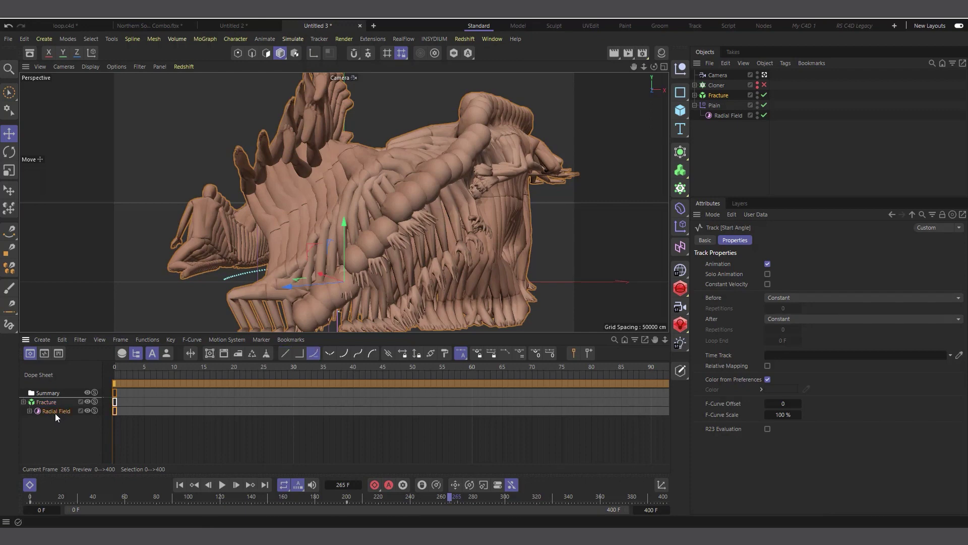
left_click(286, 353)
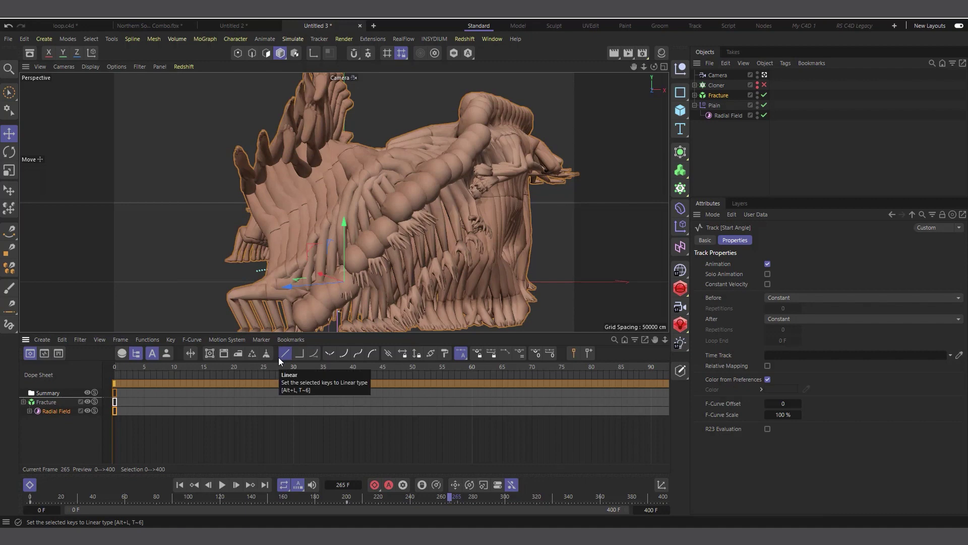
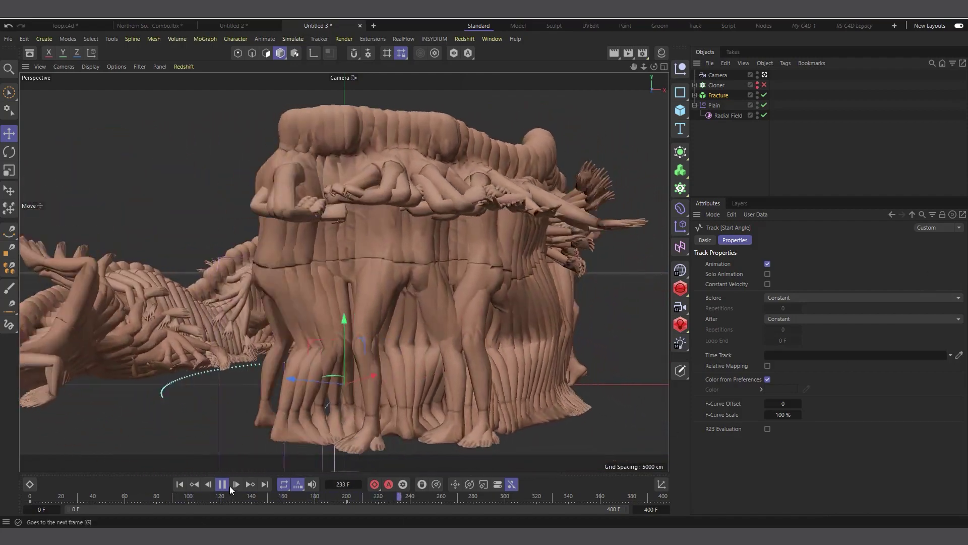
- Stop the playback and scrub the timeline back to frame 0
left_click(224, 485)
left_click(453, 495)
left_click_drag(453, 495, 30, 513)
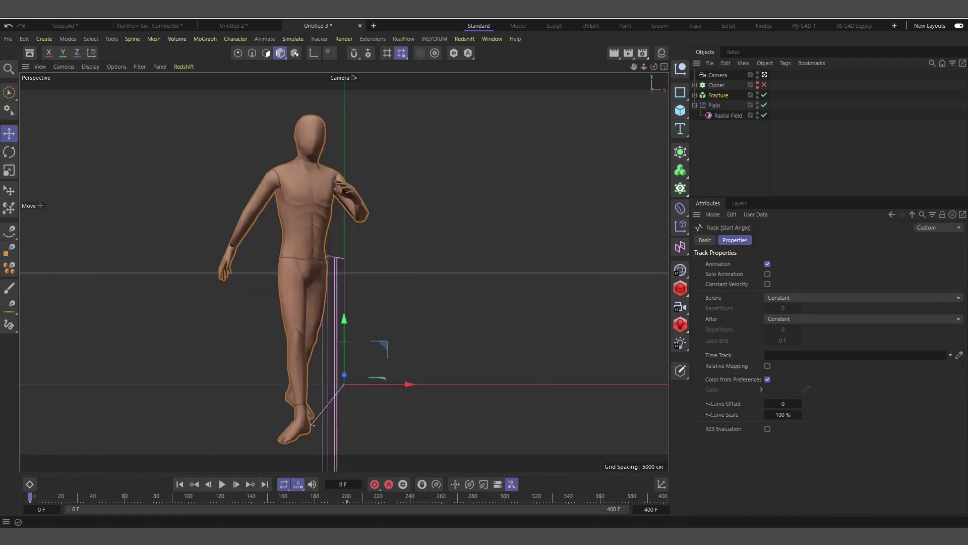
- Set the Radial Field's Start Angle keyframes to 348° on frames 0 and 400, and play the animation with nothing selected
left_click(726, 120)
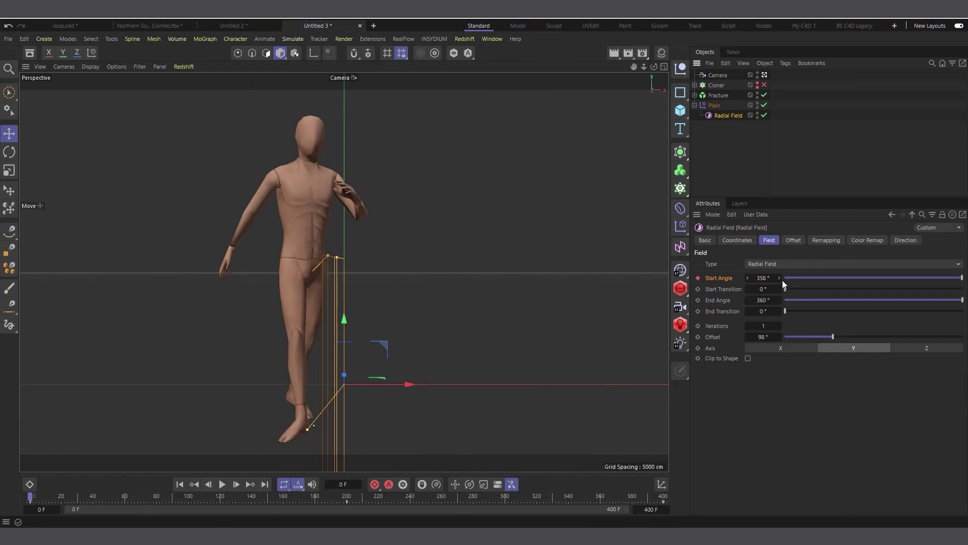
left_click_drag(747, 281, 779, 277)
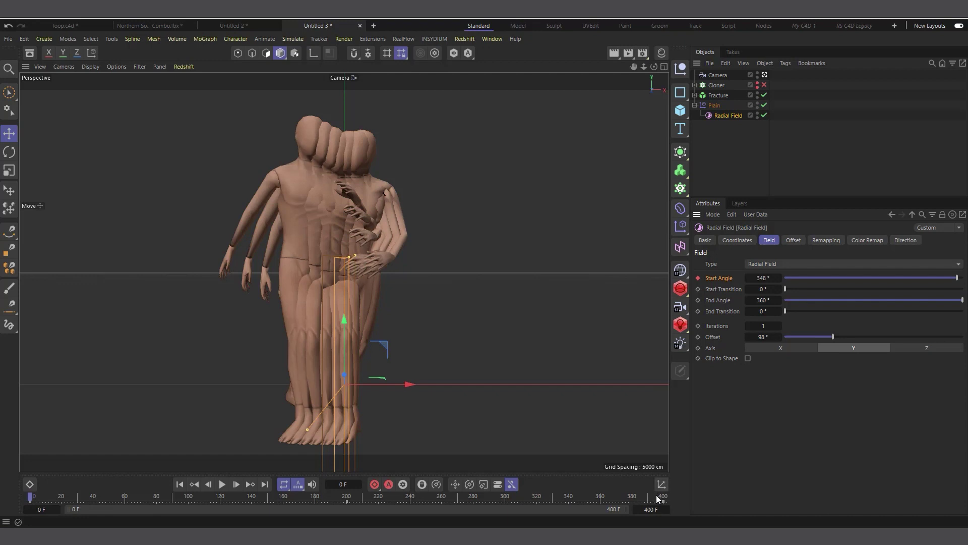
left_click_drag(655, 495, 693, 491)
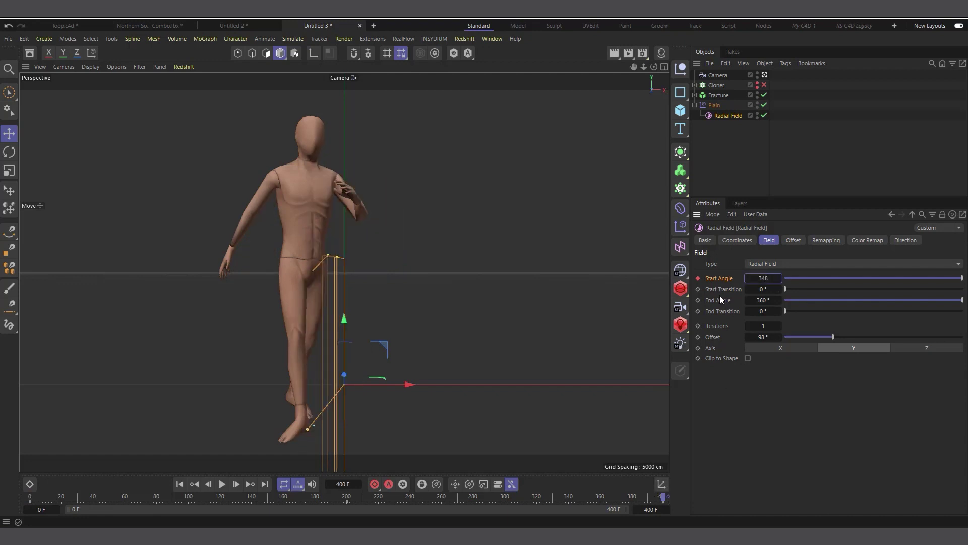
key("Return")
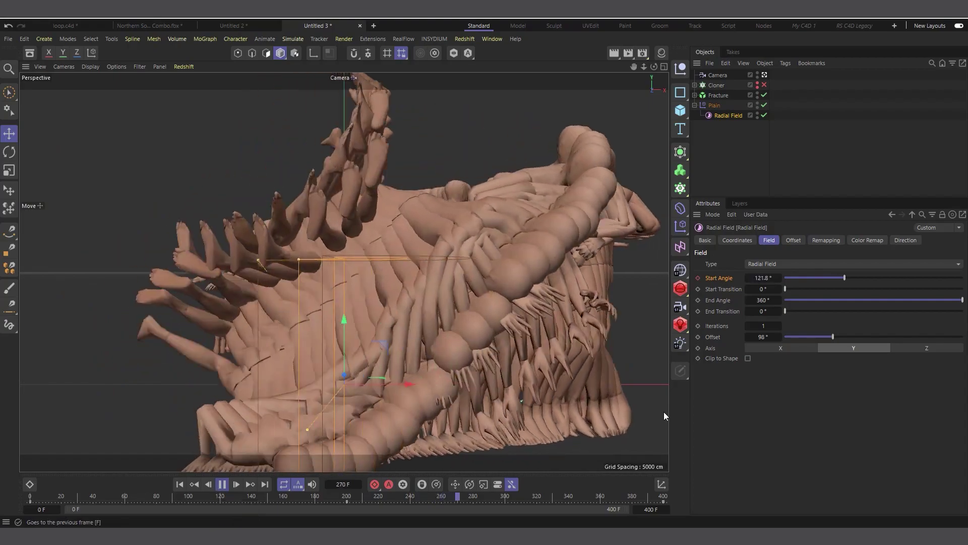
left_click(873, 174)
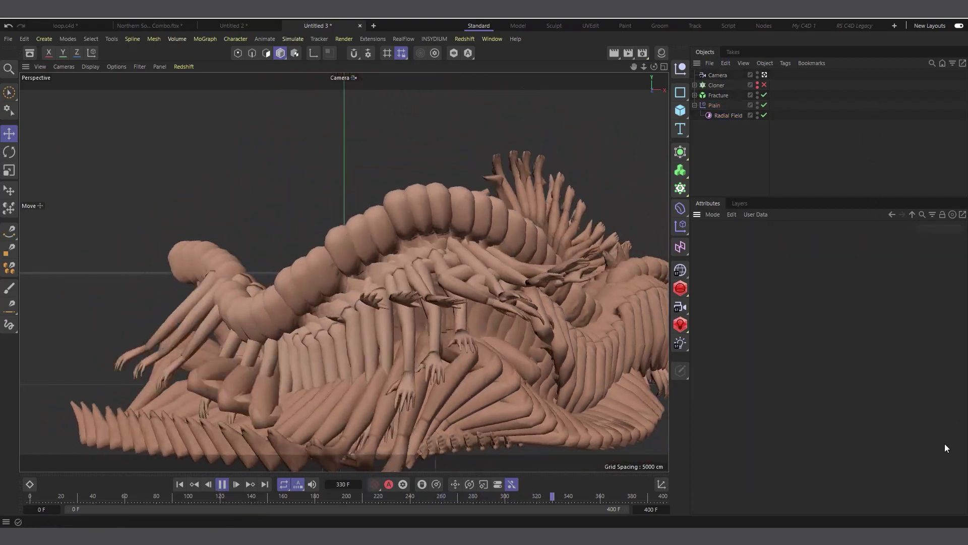